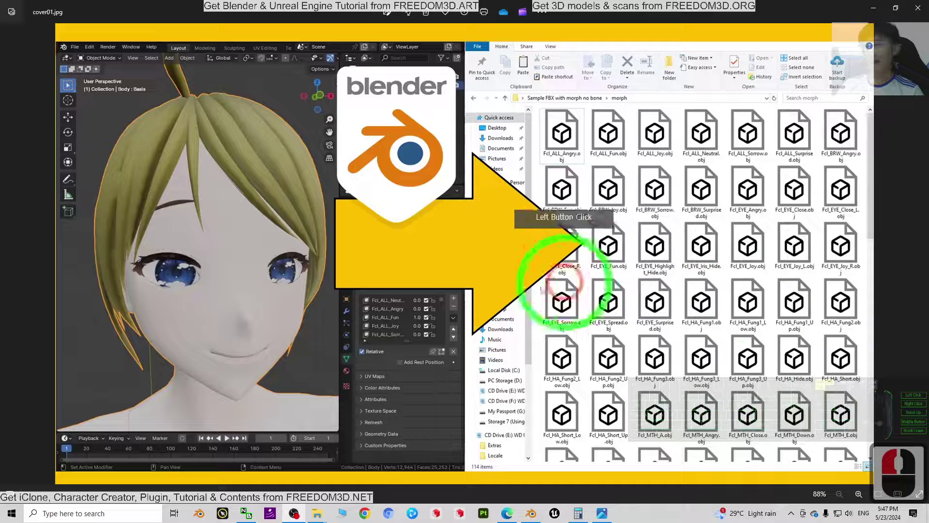
# Step: Leave the cover image and bring the character's head and shoulders into close view in Blender
pyautogui.click(382, 297)
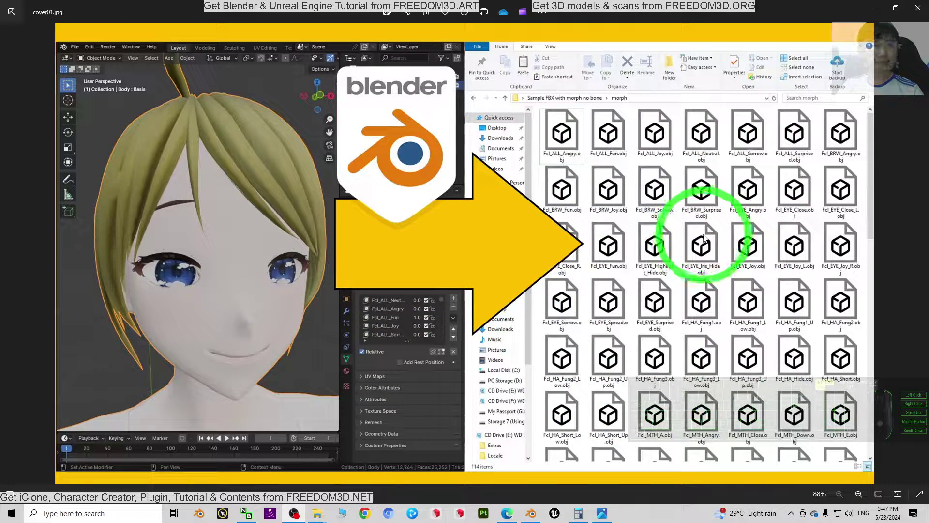
pyautogui.click(876, 7)
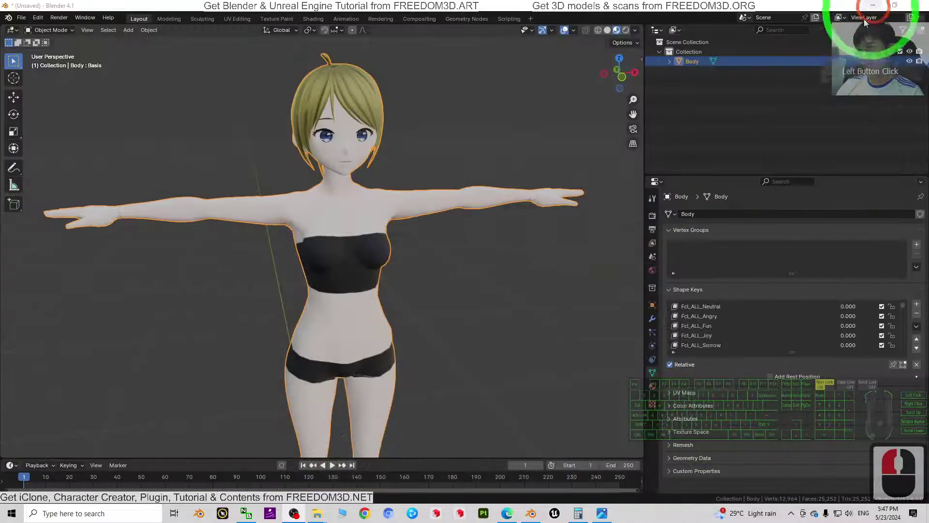
pyautogui.doubleClick(446, 7)
pyautogui.moveTo(518, 206); pyautogui.dragTo(509, 1)
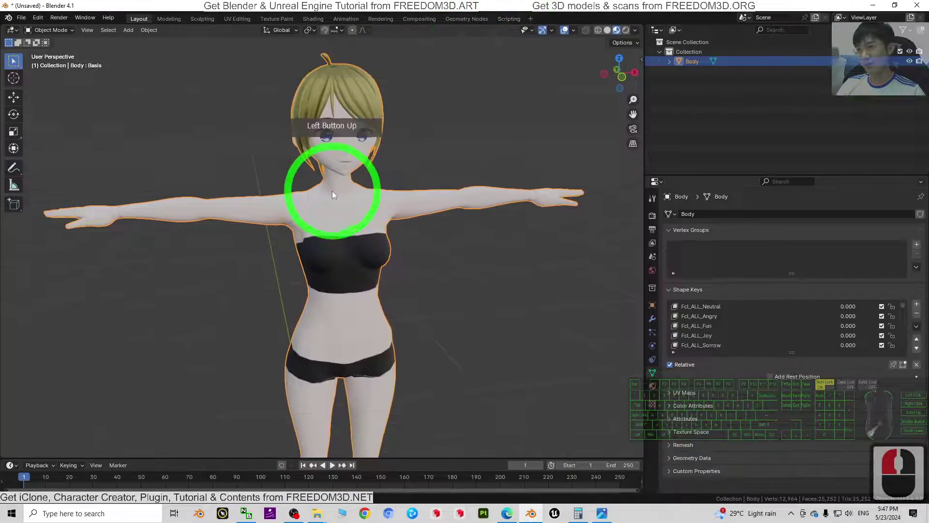
pyautogui.scroll(2, 332, 190)
pyautogui.keyDown('shift'); pyautogui.moveTo(498, 222); pyautogui.dragTo(452, 309, button='middle'); pyautogui.keyUp('shift')
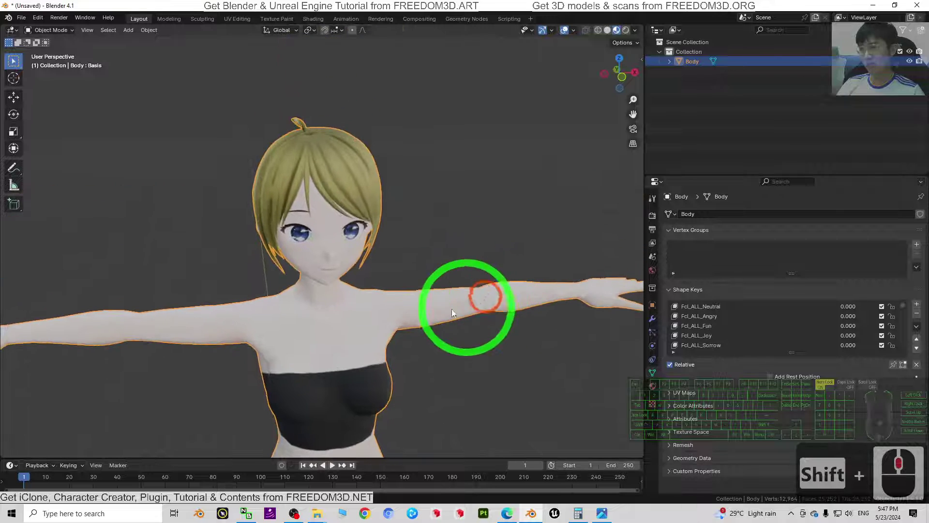
pyautogui.scroll(2, 430, 275)
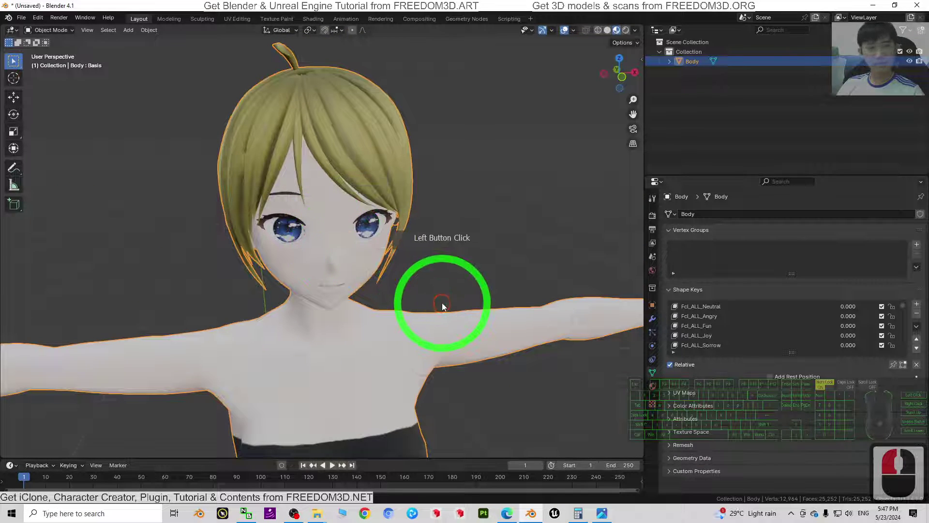
# Step: Preview the Fcl_ALL_Angry shape key on the Body mesh at 1.000 and return it to 0.000
pyautogui.click(751, 328)
pyautogui.click(182, 321)
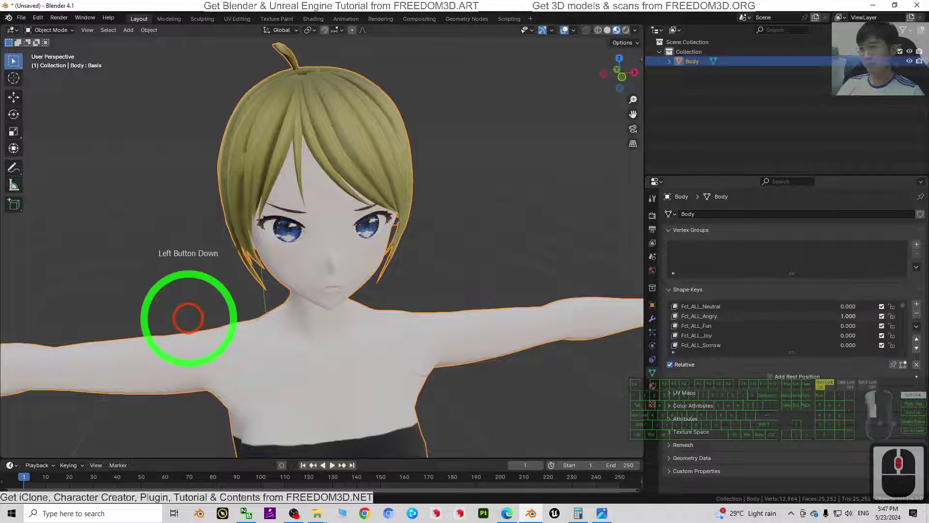
pyautogui.click(652, 373)
pyautogui.click(317, 227)
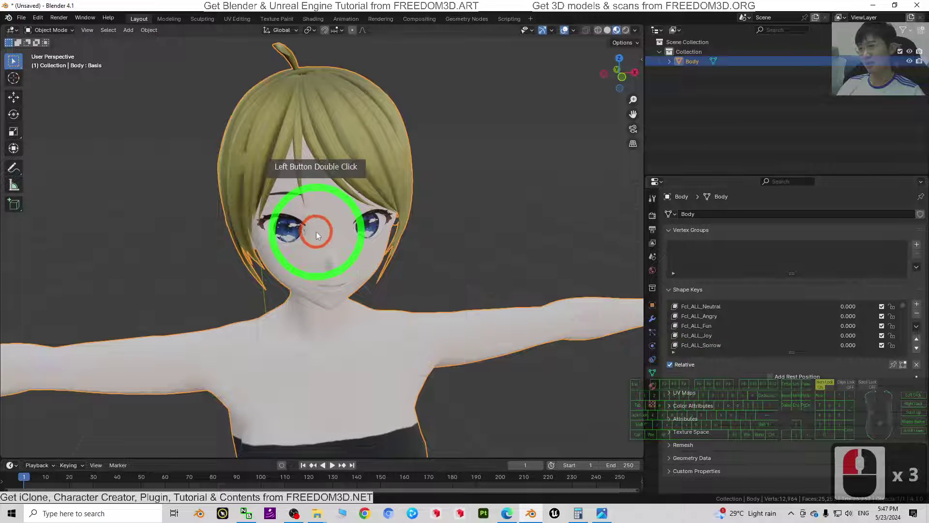
# Step: Examine the shape keys of the Body mesh, from Basis through the Fcl_ALL expressions
pyautogui.click(652, 375)
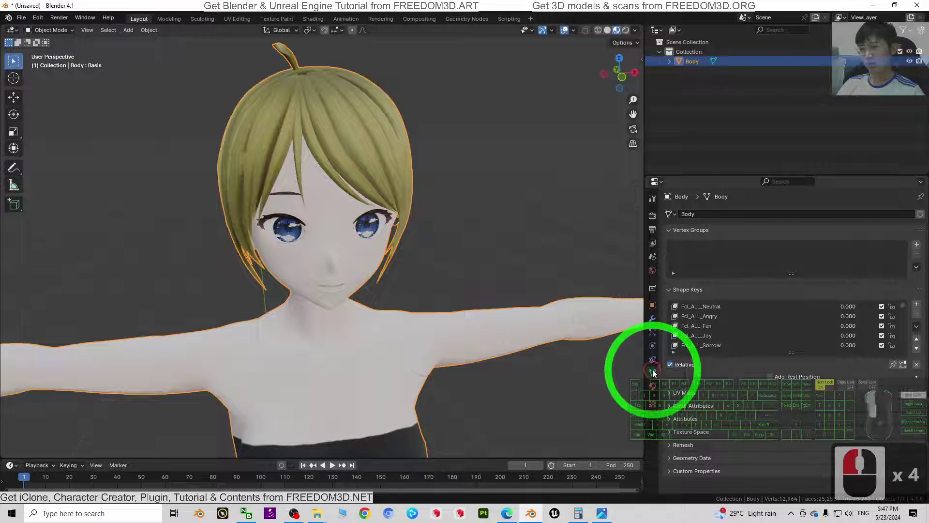
pyautogui.click(652, 372)
pyautogui.click(762, 320)
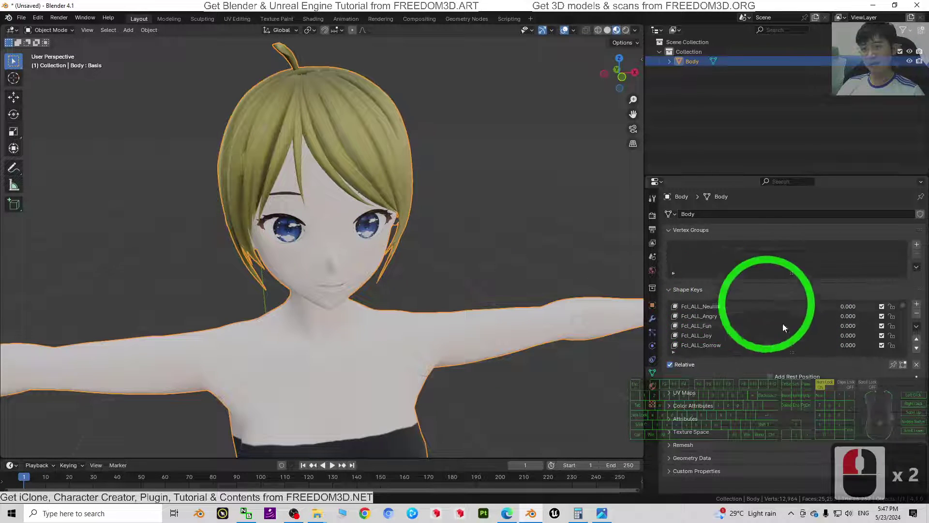
pyautogui.scroll(1, 831, 332)
pyautogui.scroll(1, 833, 334)
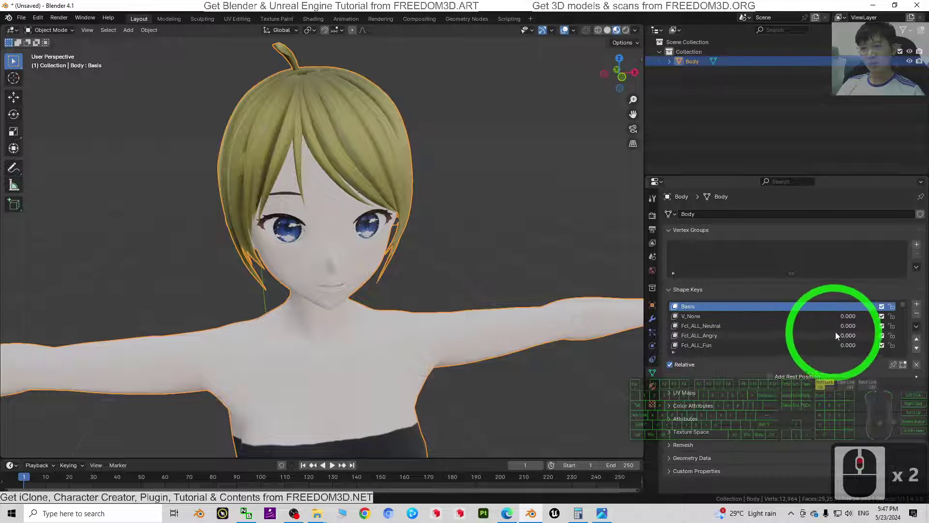
pyautogui.moveTo(183, 332)
pyautogui.mouseDown()
pyautogui.moveTo(788, 331)
pyautogui.moveTo(396, 255)
pyautogui.mouseUp()
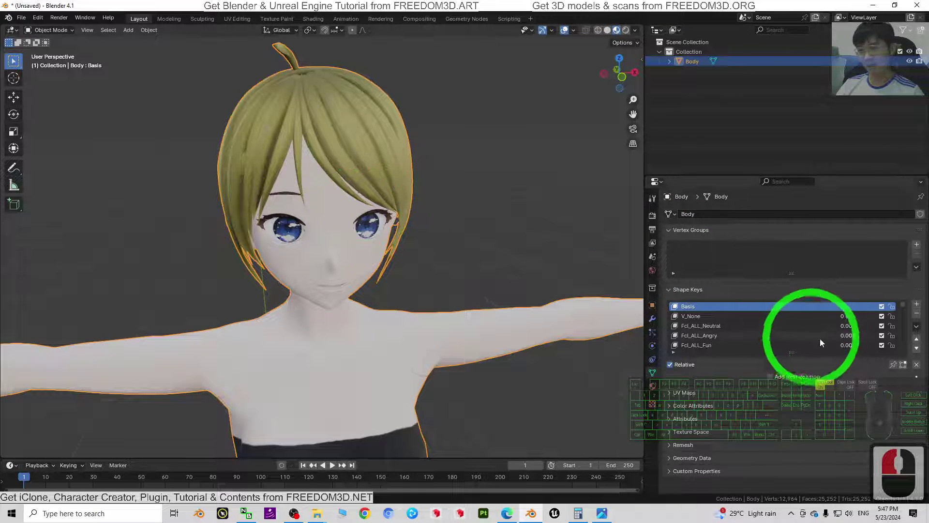
pyautogui.moveTo(182, 332)
pyautogui.mouseDown()
pyautogui.moveTo(840, 322)
pyautogui.moveTo(290, 238)
pyautogui.mouseUp()
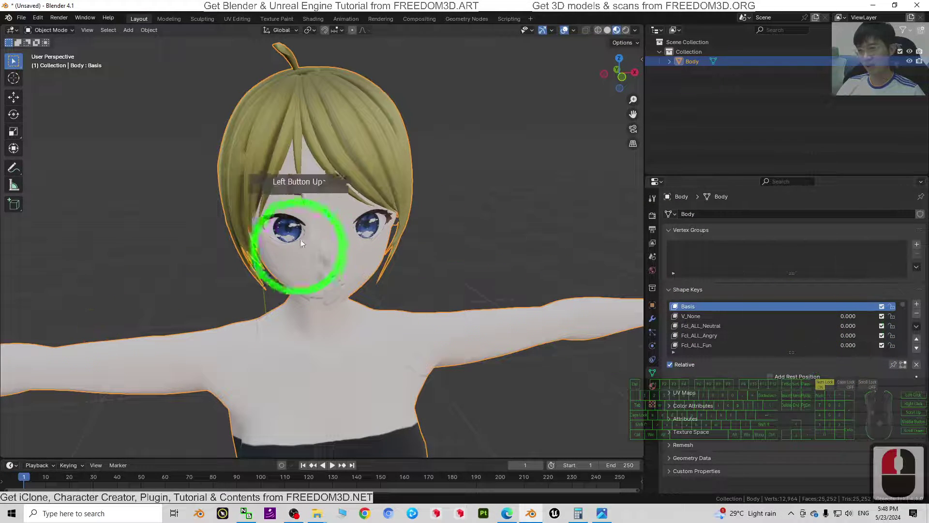
pyautogui.moveTo(850, 345); pyautogui.dragTo(409, 197)
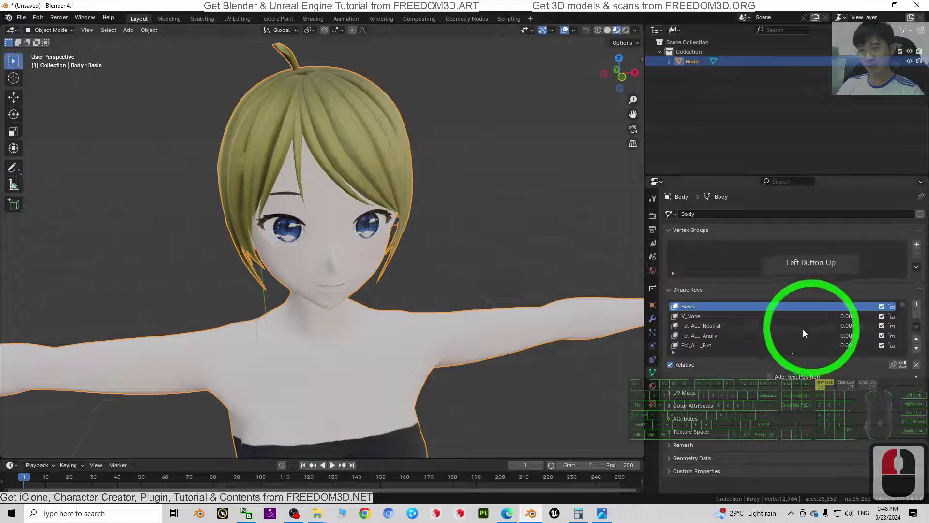
pyautogui.scroll(-2, 796, 335)
pyautogui.scroll(-2, 760, 338)
pyautogui.scroll(3, 740, 334)
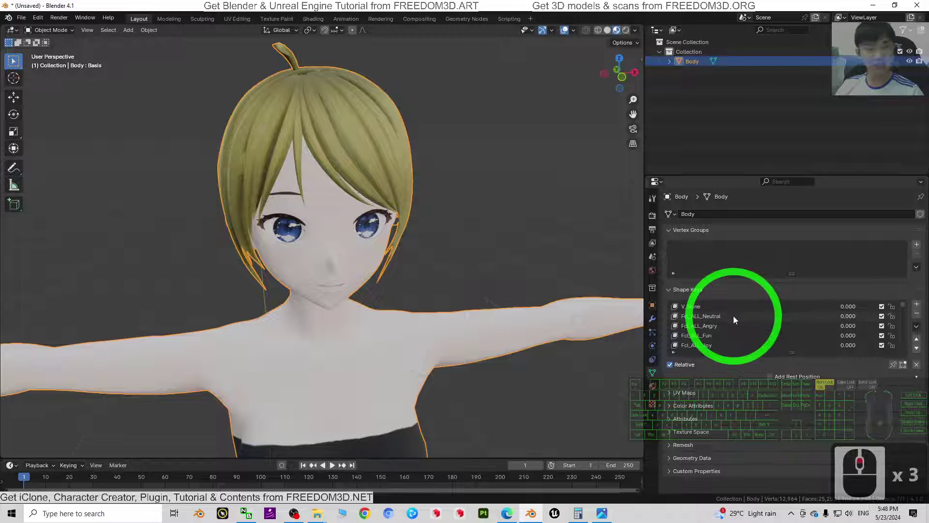
# Step: Switch to File Explorer, examine the OBJ files in the morph folder beside the character, and minimize the folder window
pyautogui.click(321, 518)
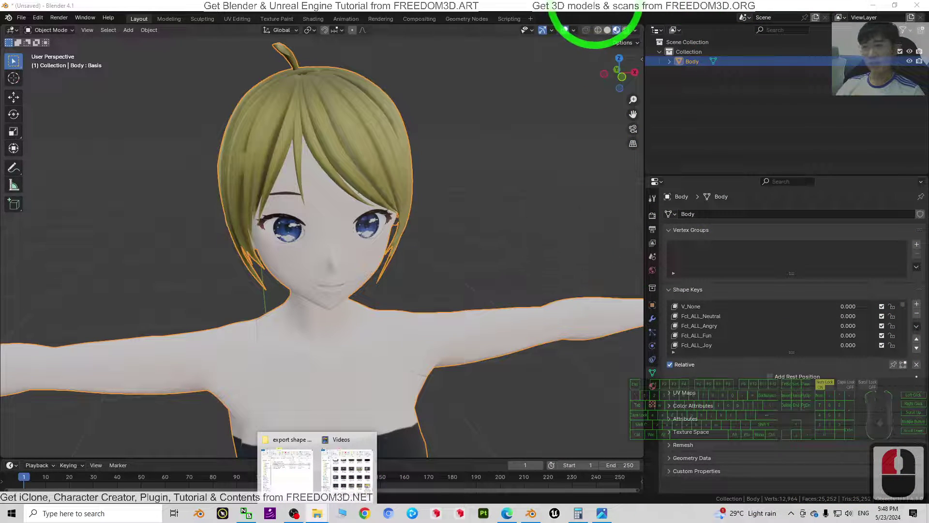
pyautogui.click(595, 5)
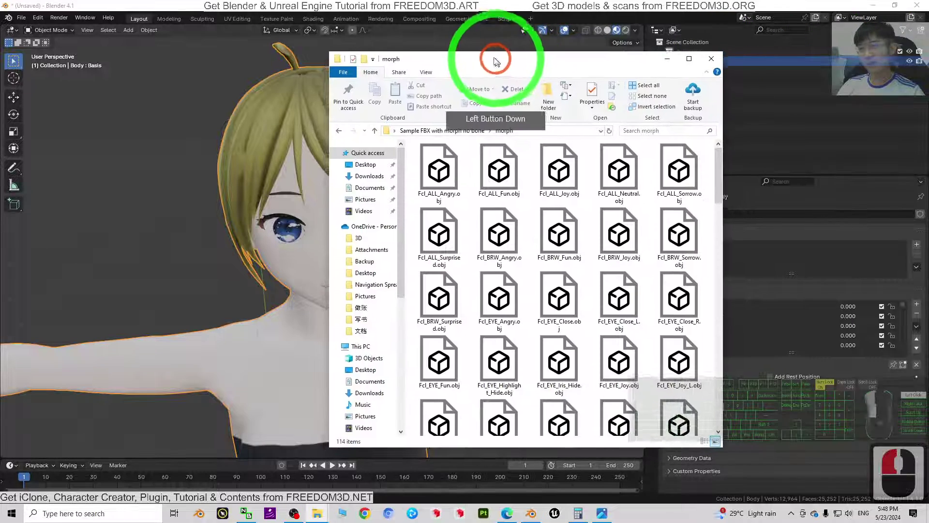
pyautogui.moveTo(494, 51); pyautogui.dragTo(453, 53)
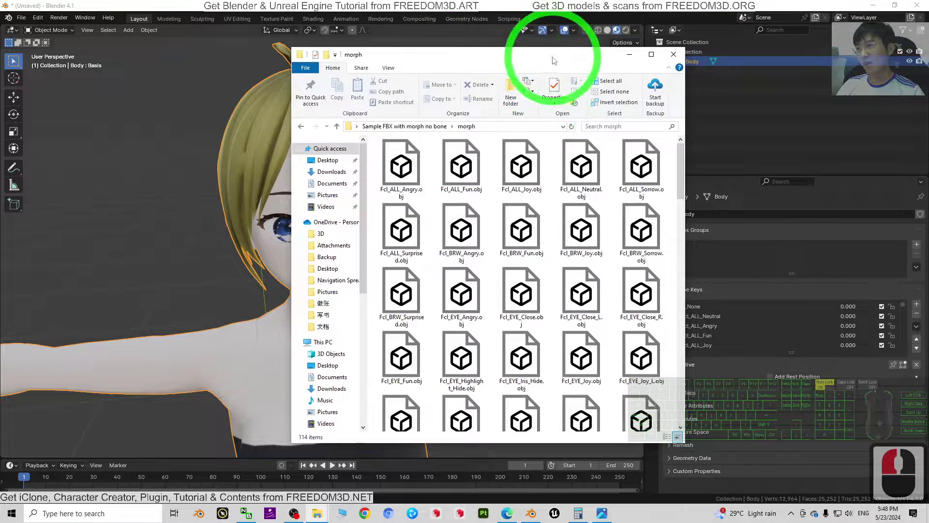
pyautogui.moveTo(554, 60); pyautogui.dragTo(437, 70)
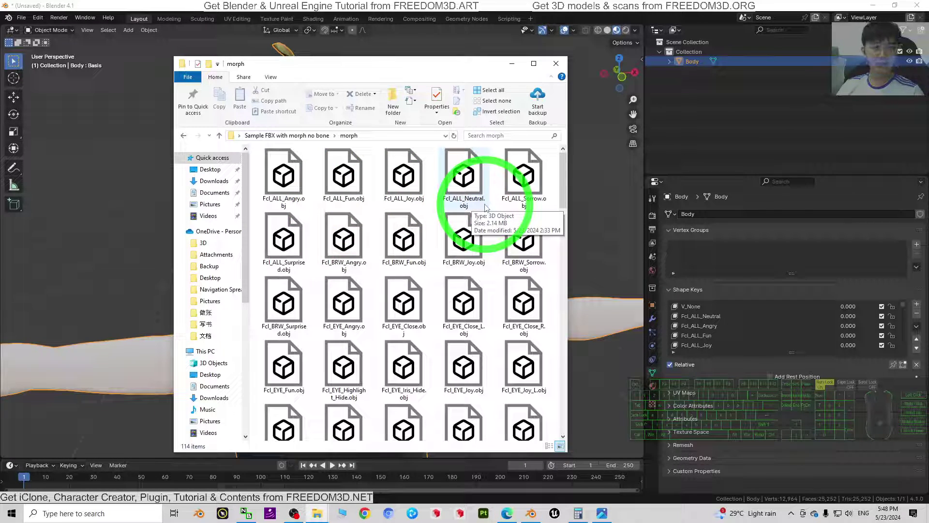
pyautogui.moveTo(434, 66); pyautogui.dragTo(707, 77)
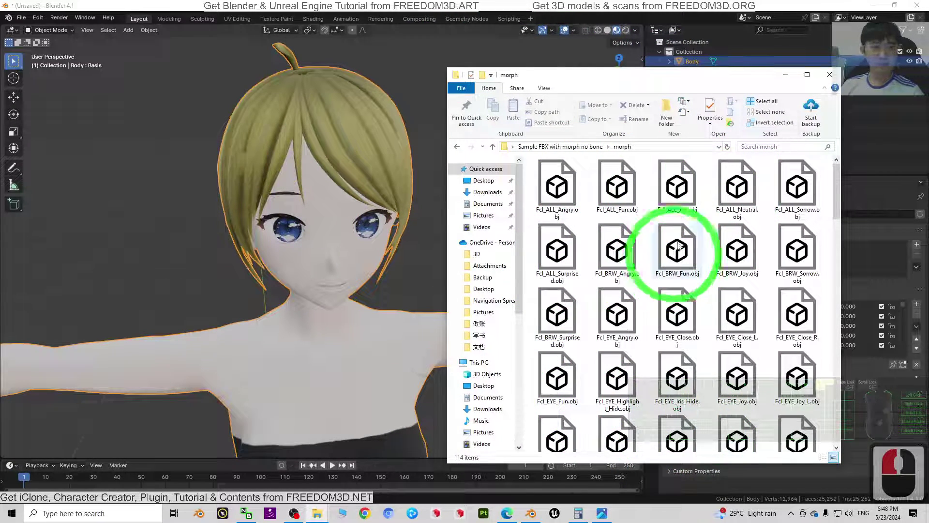
pyautogui.click(786, 74)
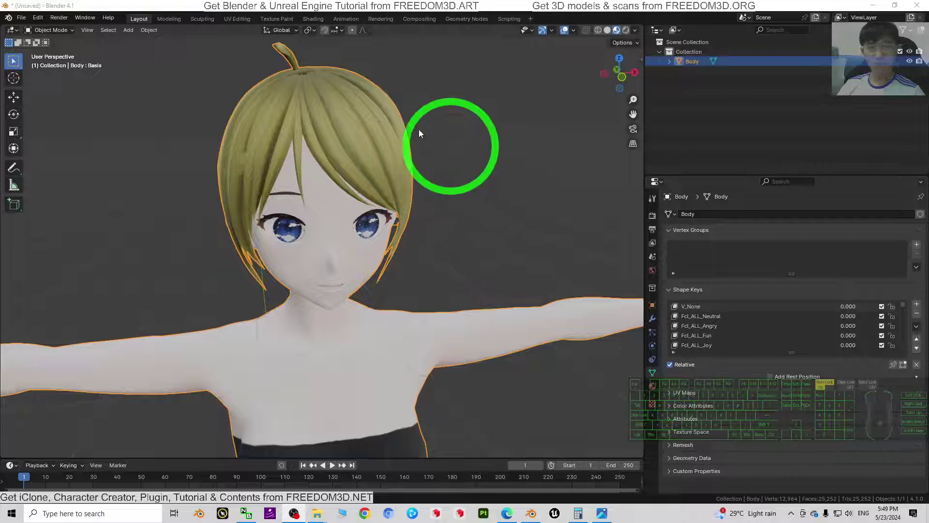
# Step: Reduce the Blender window to reveal the desktop and start an FBX export of the character
pyautogui.click(447, 218)
pyautogui.click(375, 250)
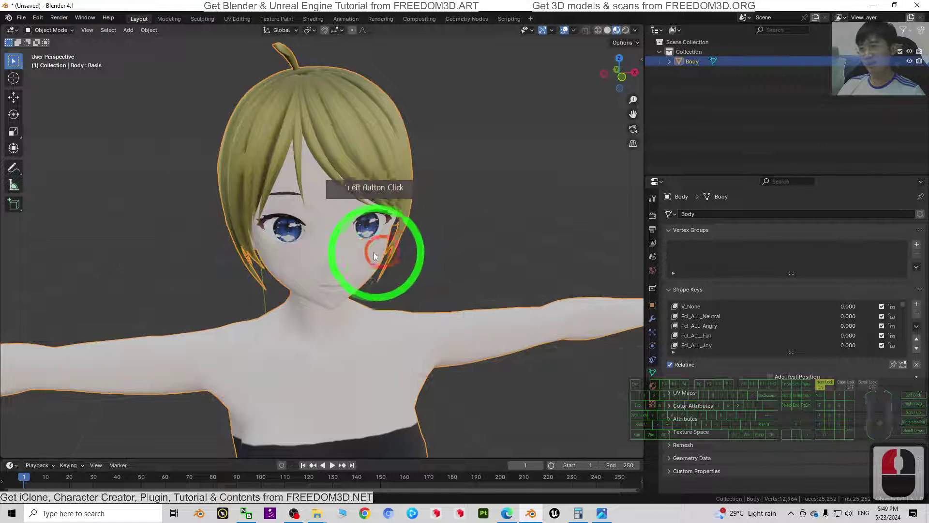
pyautogui.click(530, 299)
pyautogui.moveTo(436, 5); pyautogui.dragTo(532, 37)
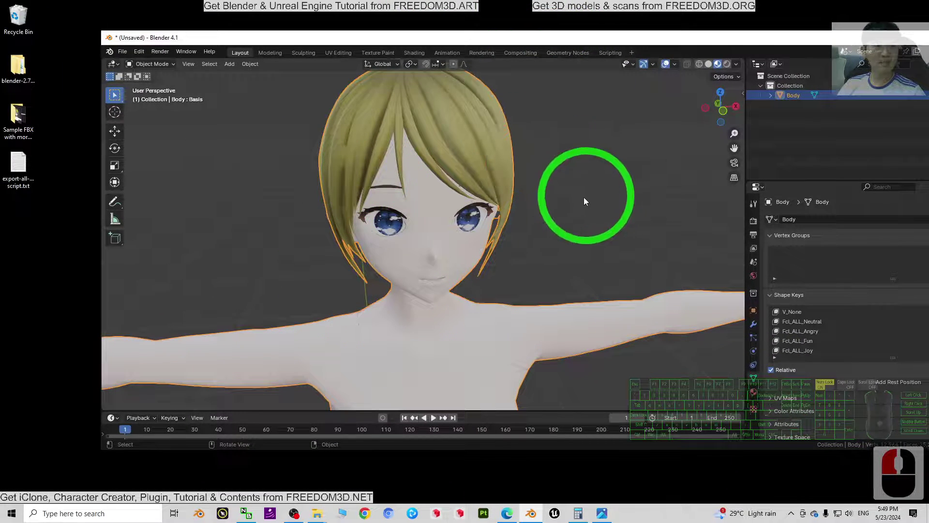
pyautogui.click(122, 52)
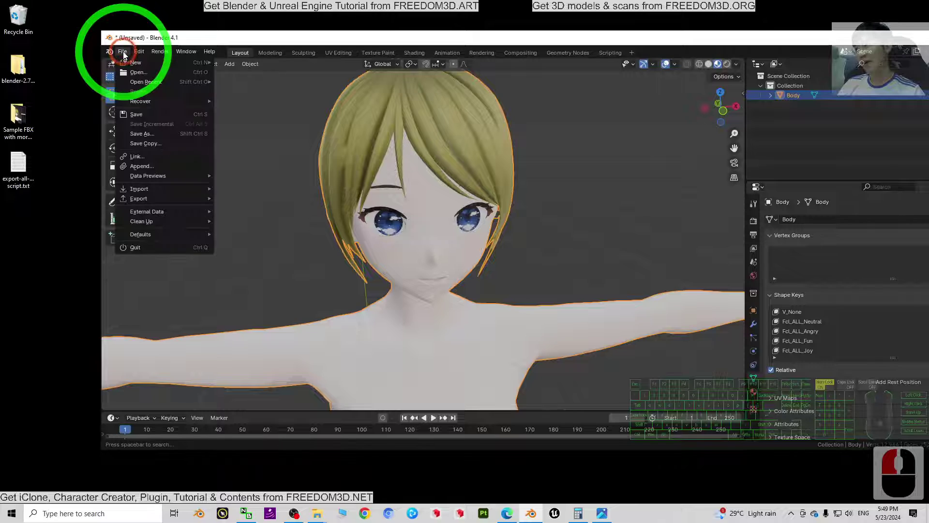
pyautogui.click(145, 199)
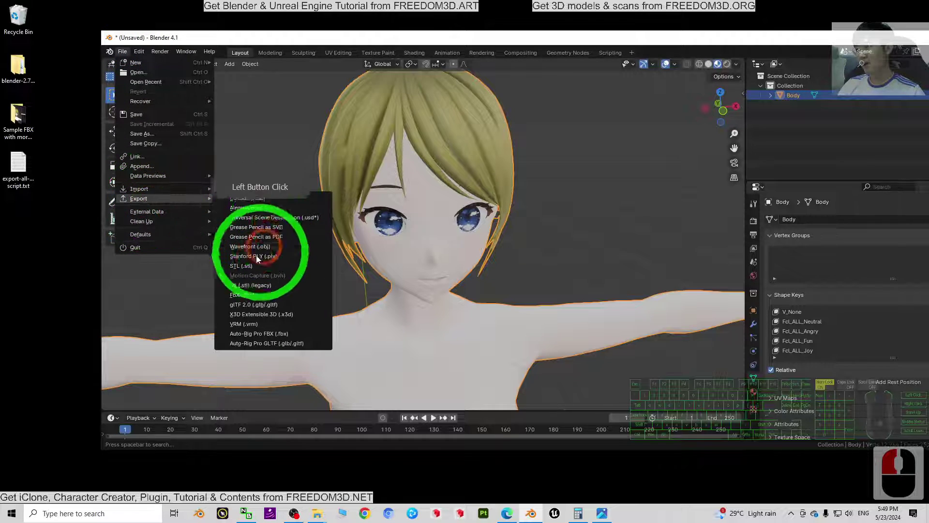
pyautogui.click(244, 294)
pyautogui.moveTo(663, 118); pyautogui.dragTo(510, 124)
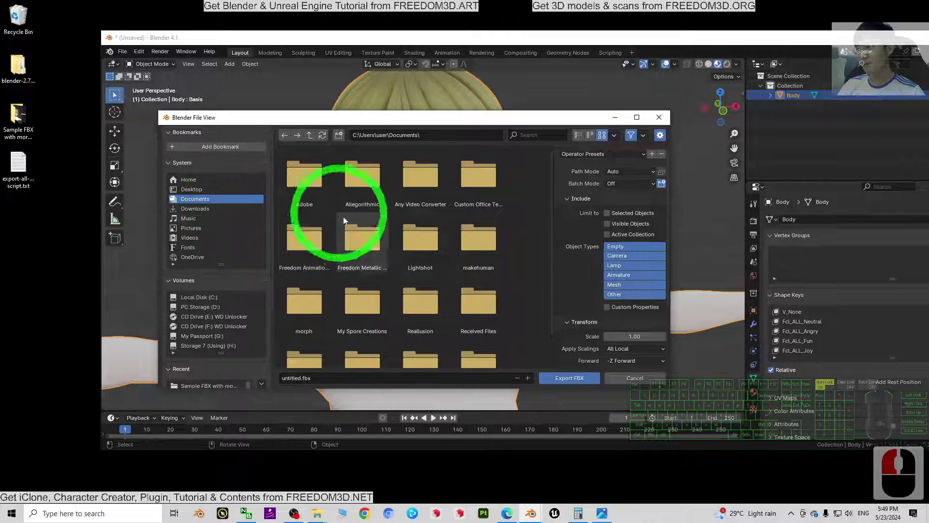
# Step: Export the character to the Desktop as model.fbx with Path Mode set to Copy and textures embedded
pyautogui.click(618, 171)
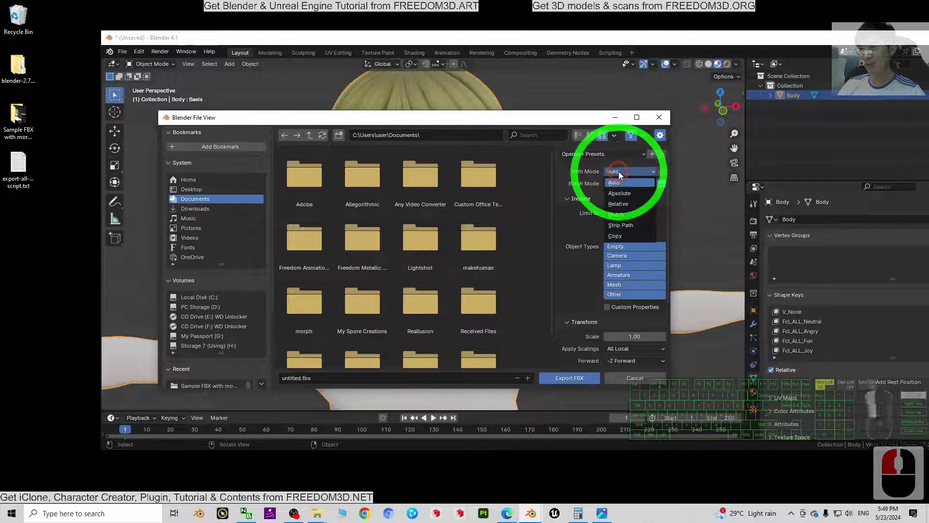
pyautogui.click(622, 225)
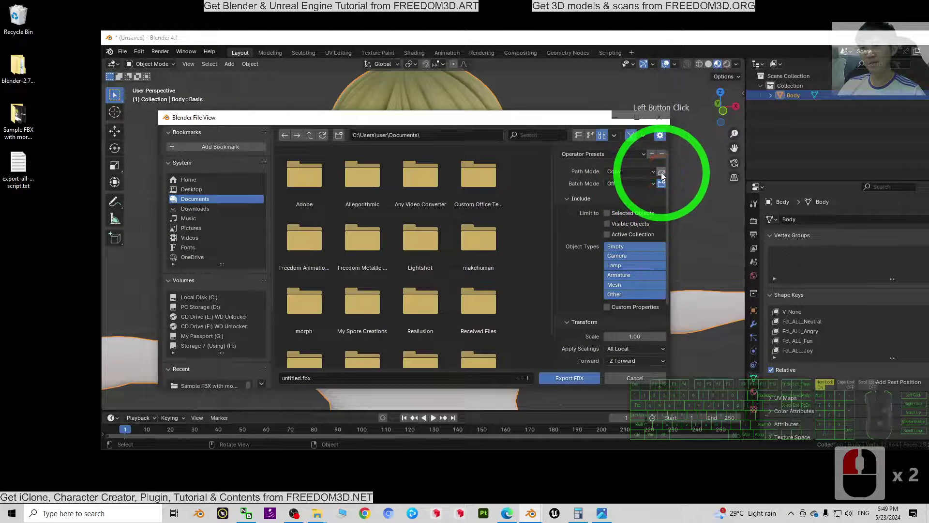
pyautogui.click(201, 189)
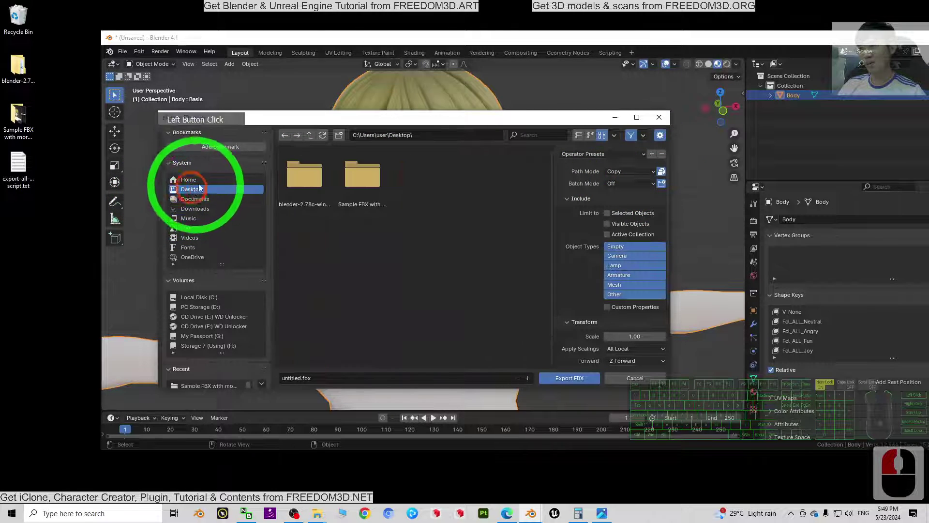
pyautogui.click(312, 375)
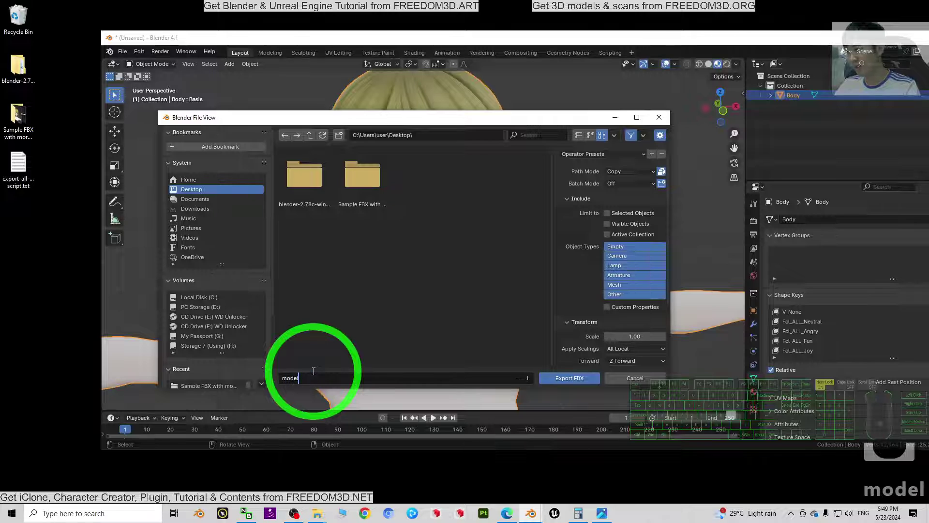
pyautogui.doubleClick(570, 378)
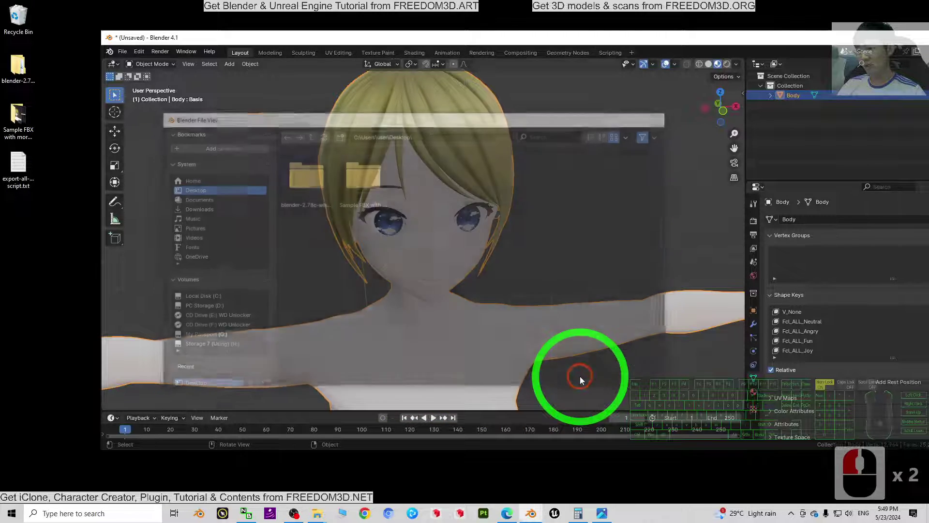
pyautogui.click(35, 223)
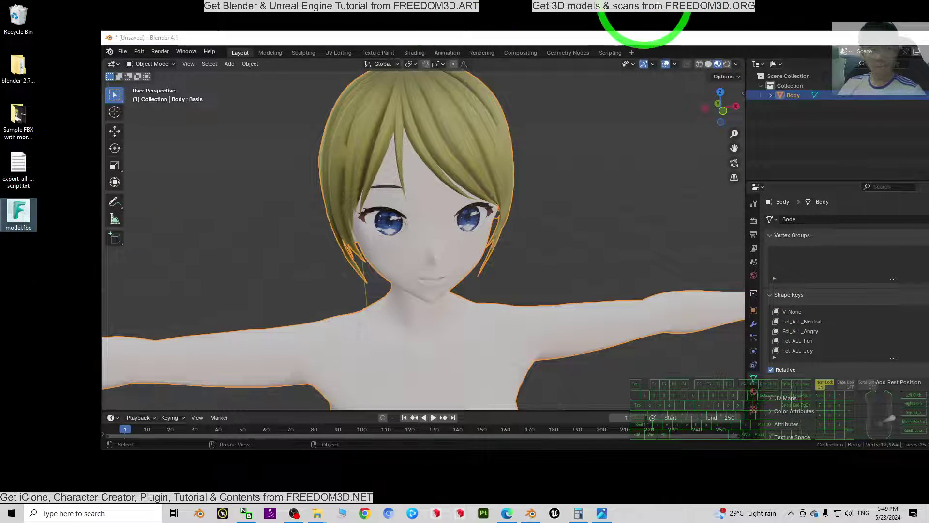
# Step: Minimize Blender, switch to the Edge browser, and read the "Blender Export all Shape Keys as OBJ" tutorial page down to its steps
pyautogui.moveTo(672, 40); pyautogui.dragTo(614, 2)
pyautogui.click(873, 6)
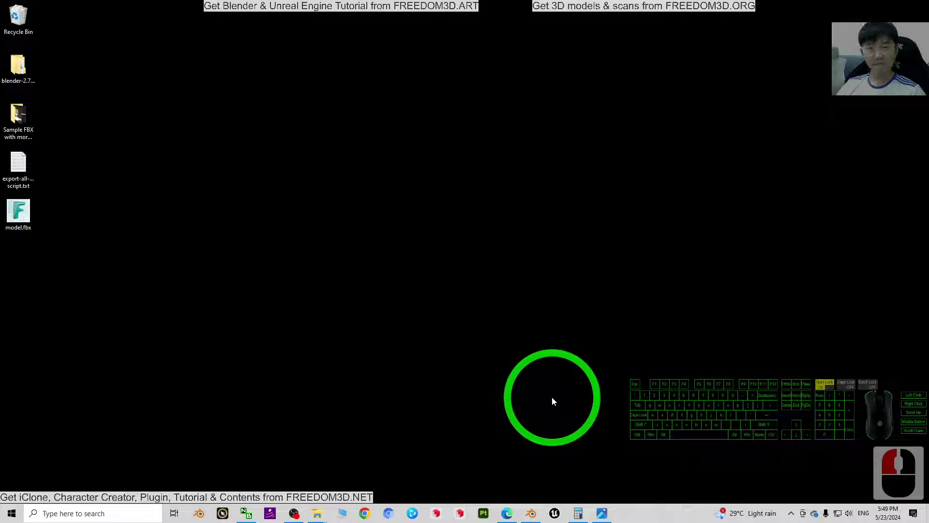
pyautogui.click(507, 514)
pyautogui.scroll(10, 402, 269)
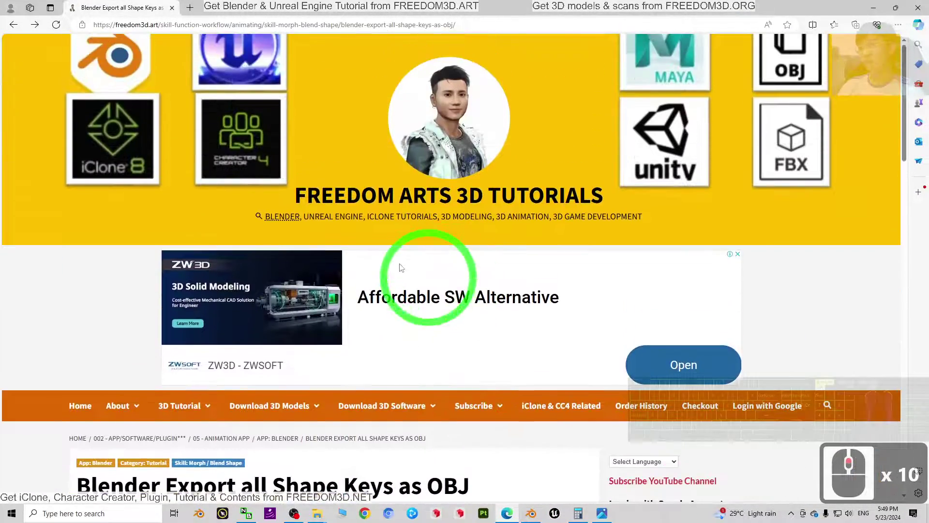
pyautogui.scroll(-6, 400, 267)
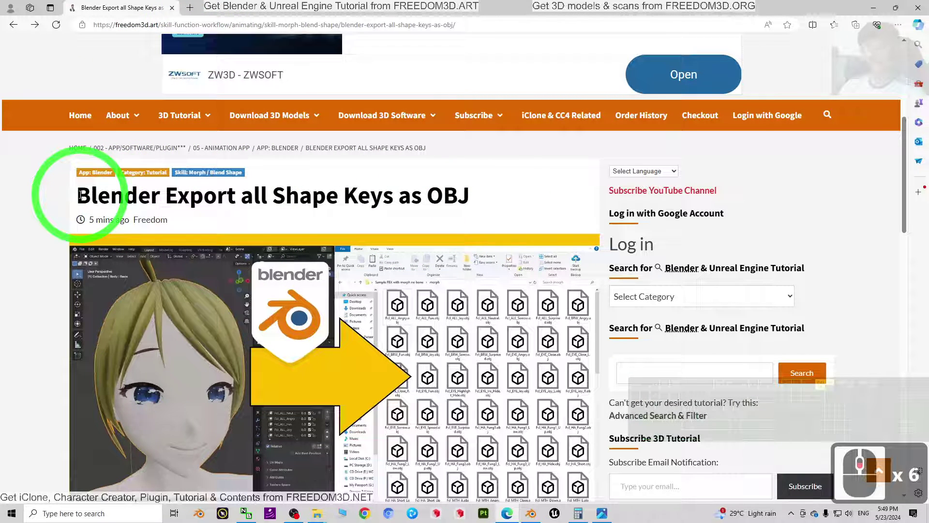
pyautogui.moveTo(80, 195); pyautogui.dragTo(504, 197)
pyautogui.click(557, 201)
pyautogui.scroll(-6, 556, 198)
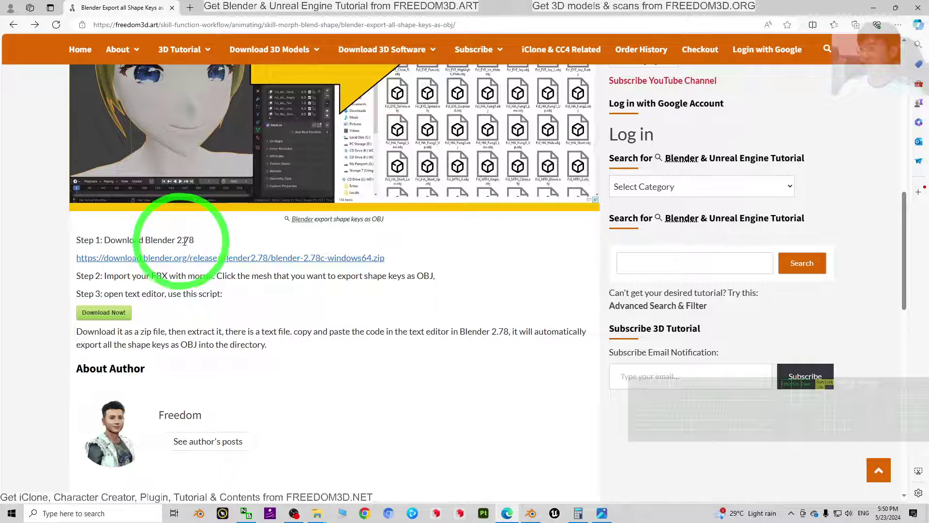
# Step: Review the Blender 2.78 and script download steps on the tutorial page, and minimize the browser to reveal the desktop
pyautogui.moveTo(178, 240); pyautogui.dragTo(196, 242)
pyautogui.click(266, 286)
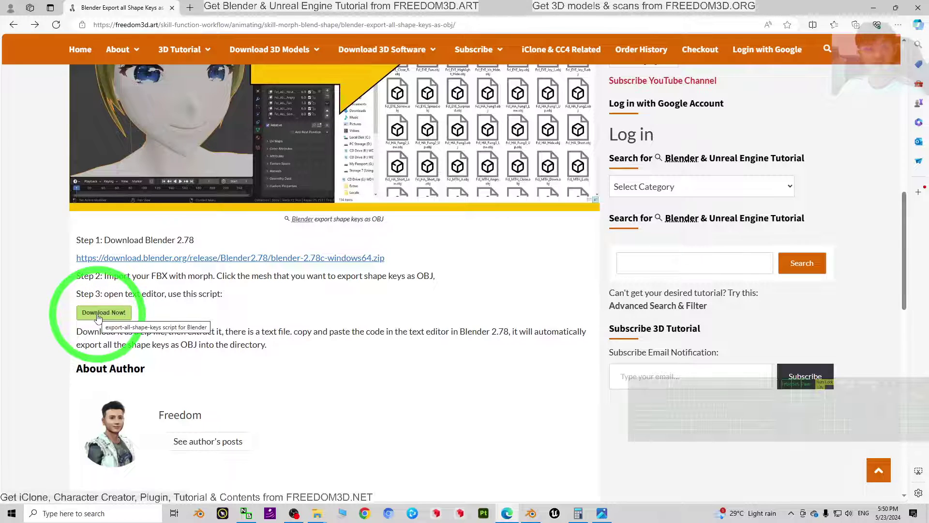
pyautogui.doubleClick(353, 8)
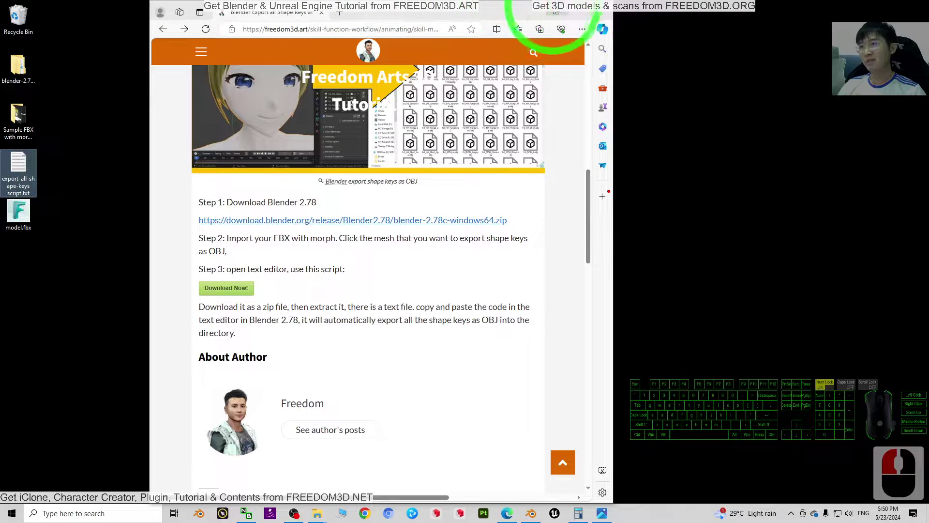
pyautogui.click(557, 8)
# Step: Open export-all-shape-keys script.txt from the desktop in Notepad, examine its whole code, and close it
pyautogui.click(20, 174)
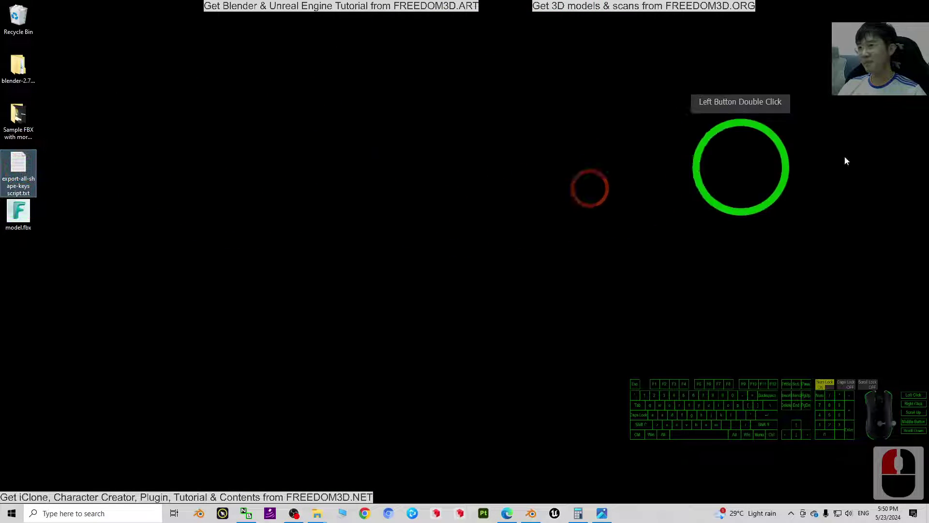
pyautogui.click(30, 171)
pyautogui.doubleClick(23, 168)
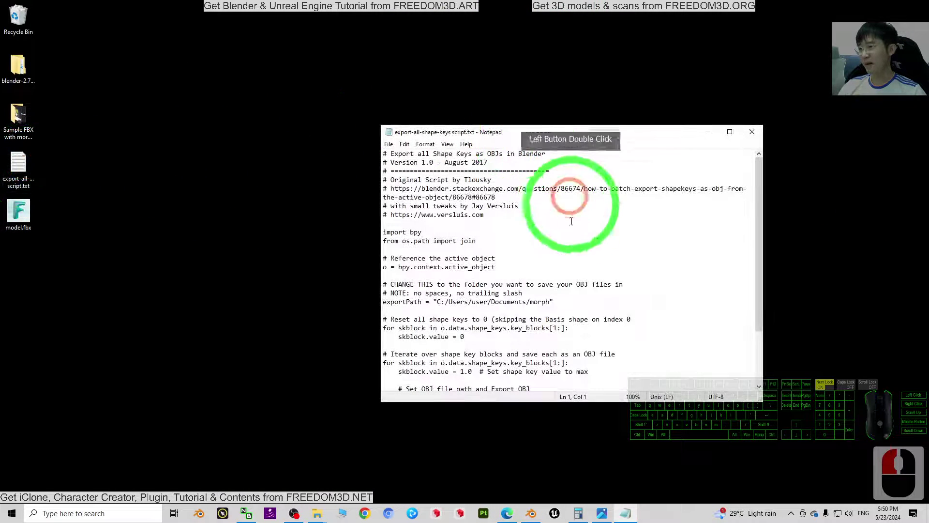
pyautogui.scroll(-12, 532, 290)
pyautogui.moveTo(425, 381); pyautogui.dragTo(481, 228)
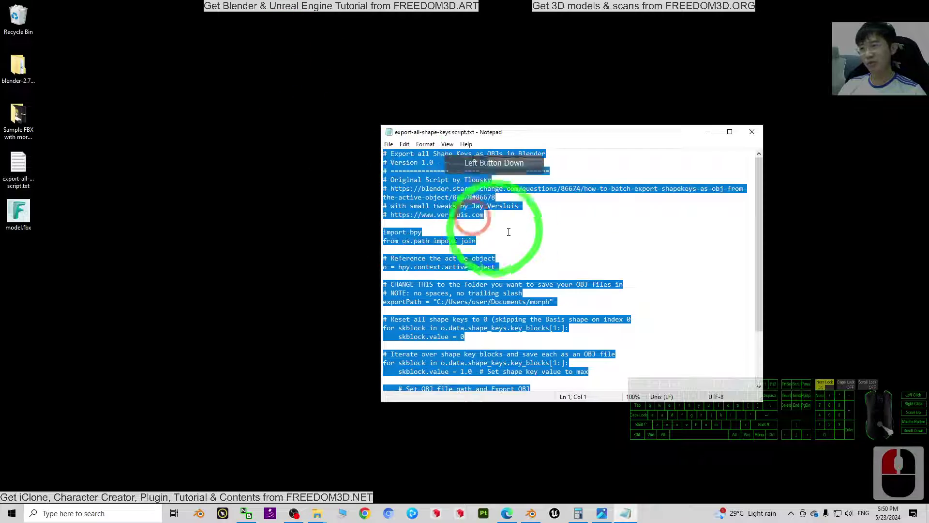
pyautogui.click(498, 229)
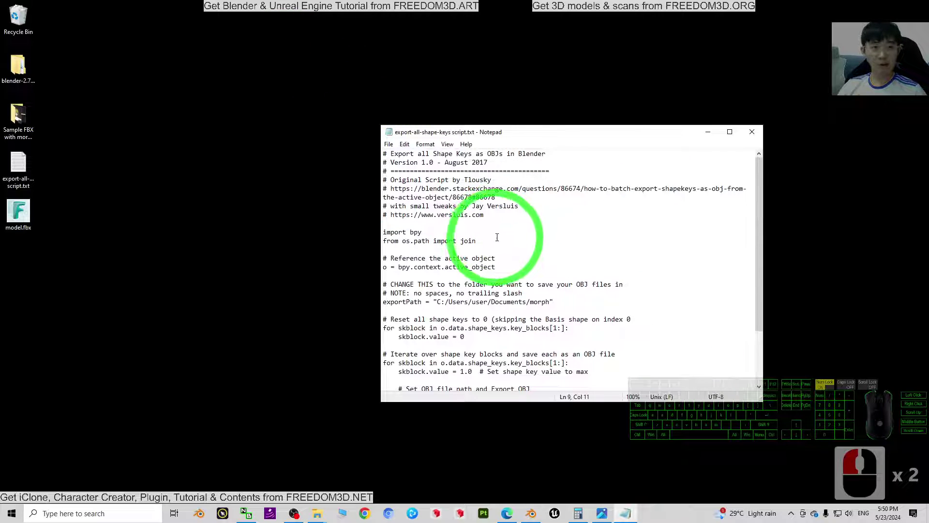
pyautogui.click(752, 132)
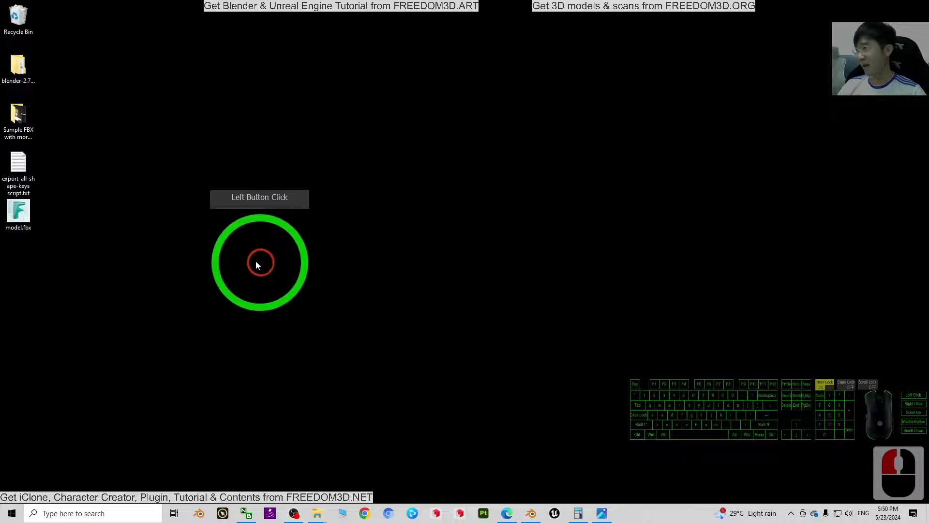
# Step: Launch blender.exe from the nested blender-2.78c-windows64 folder on the desktop, maximize its window and dismiss the splash screen
pyautogui.click(25, 78)
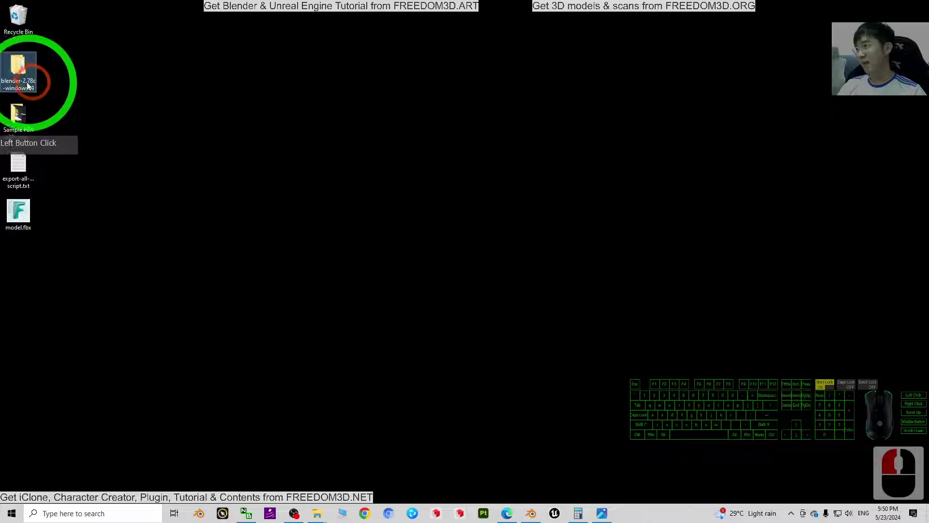
pyautogui.doubleClick(18, 72)
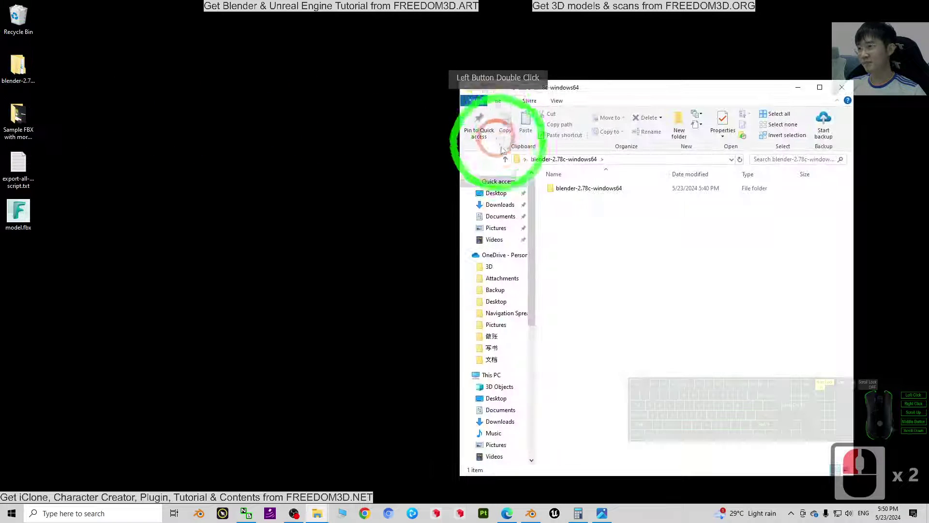
pyautogui.doubleClick(576, 190)
pyautogui.moveTo(683, 92); pyautogui.dragTo(605, 71)
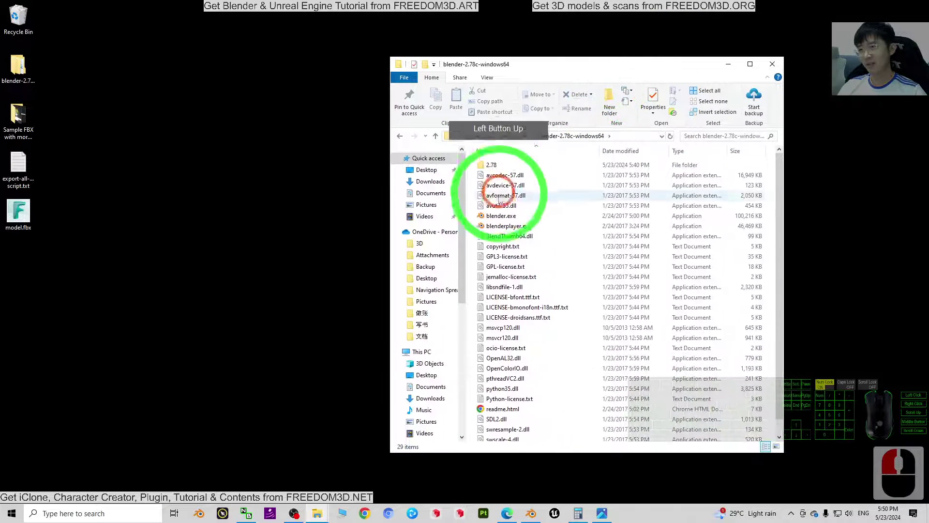
pyautogui.doubleClick(493, 216)
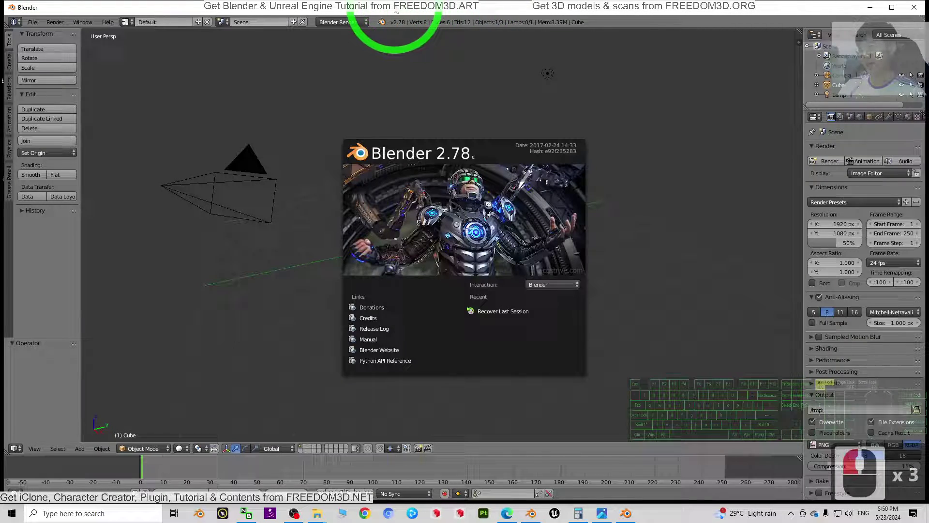
pyautogui.moveTo(396, 12); pyautogui.dragTo(413, 1)
pyautogui.click(304, 277)
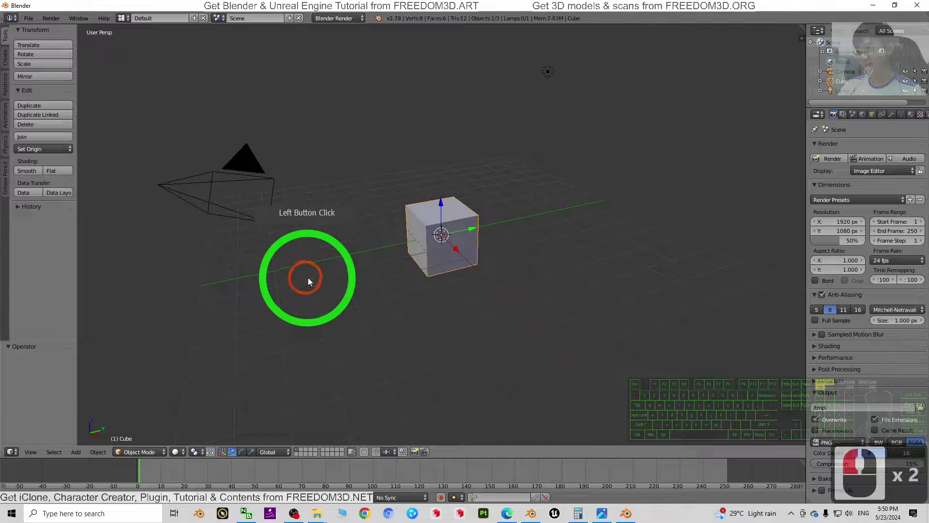
# Step: Delete all default objects from the scene
pyautogui.press('a')
pyautogui.press('a')
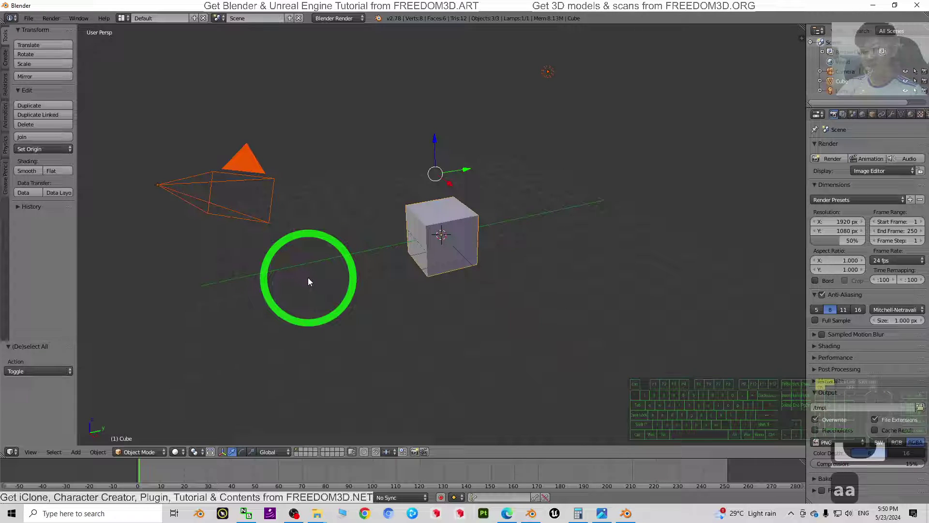
pyautogui.press('Delete')
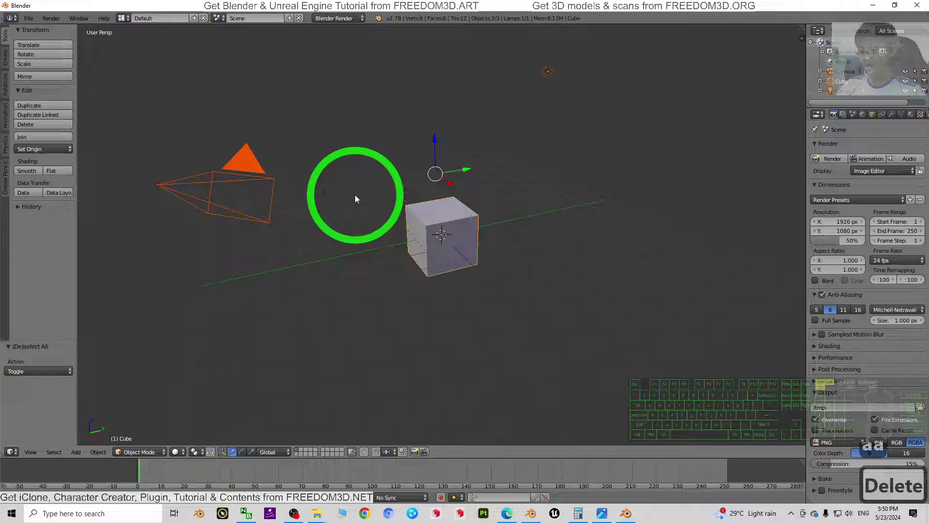
pyautogui.press('Delete')
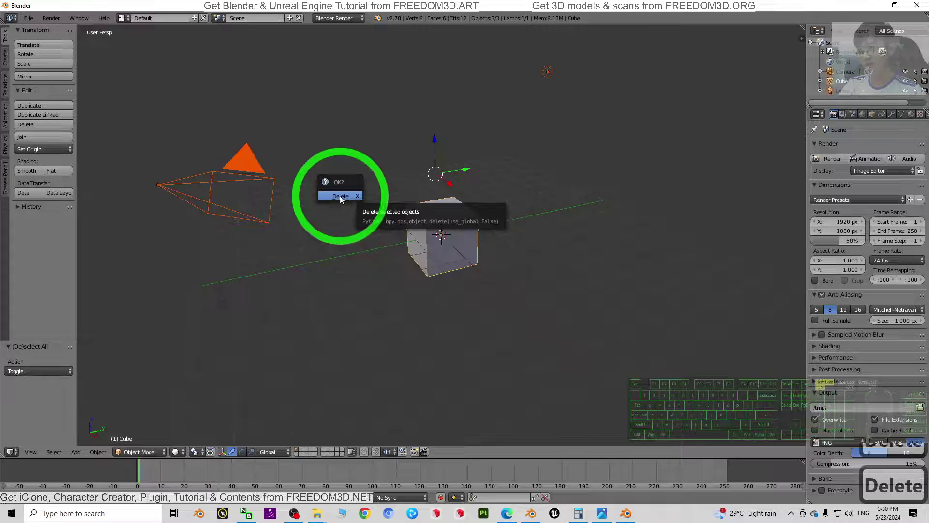
pyautogui.click(340, 196)
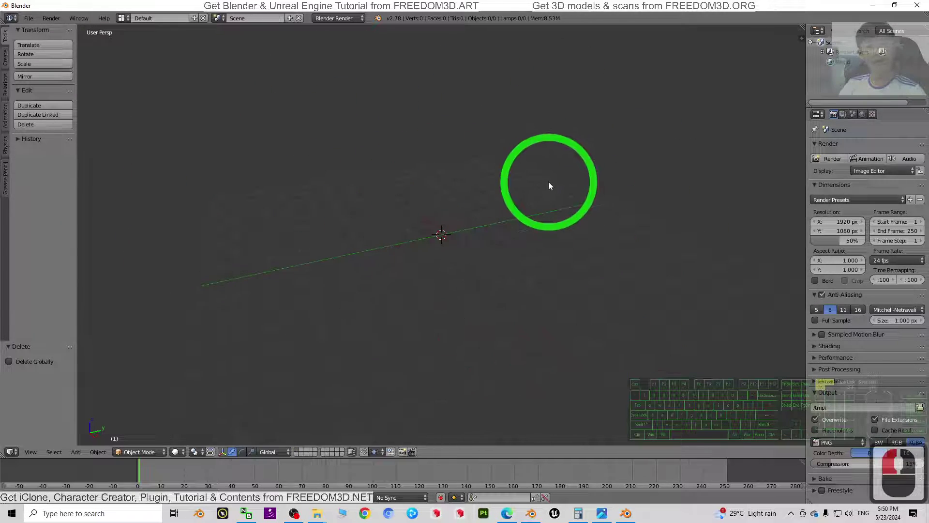
# Step: Import model.fbx from the Desktop as FBX into the empty scene
pyautogui.click(29, 19)
pyautogui.moveTo(68, 192)
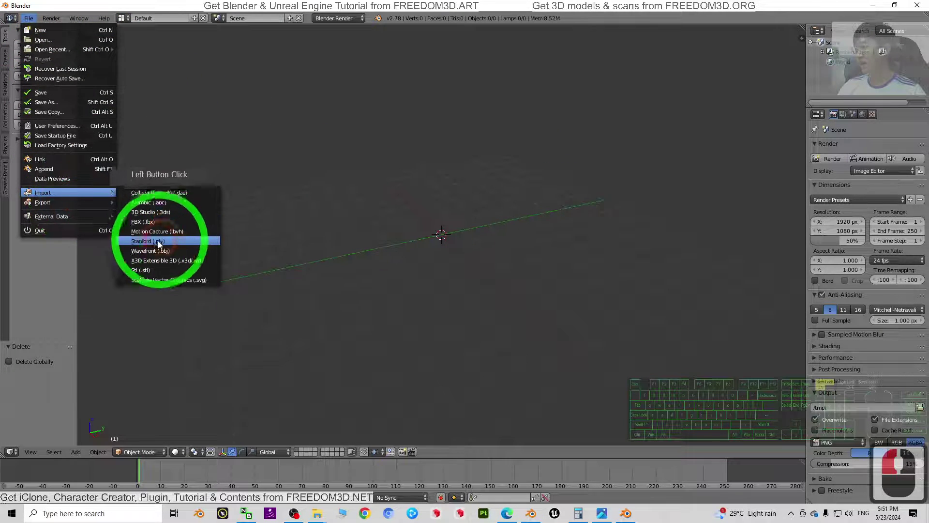
pyautogui.click(144, 222)
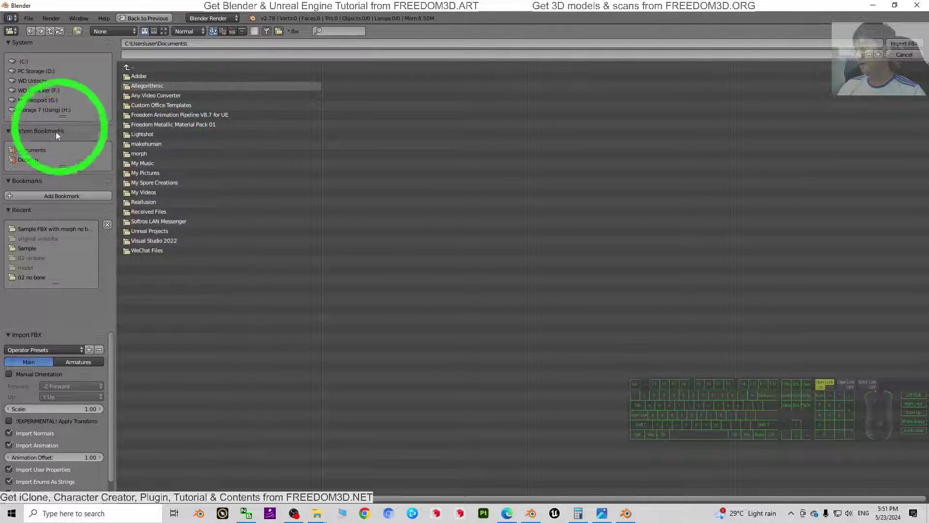
pyautogui.click(28, 160)
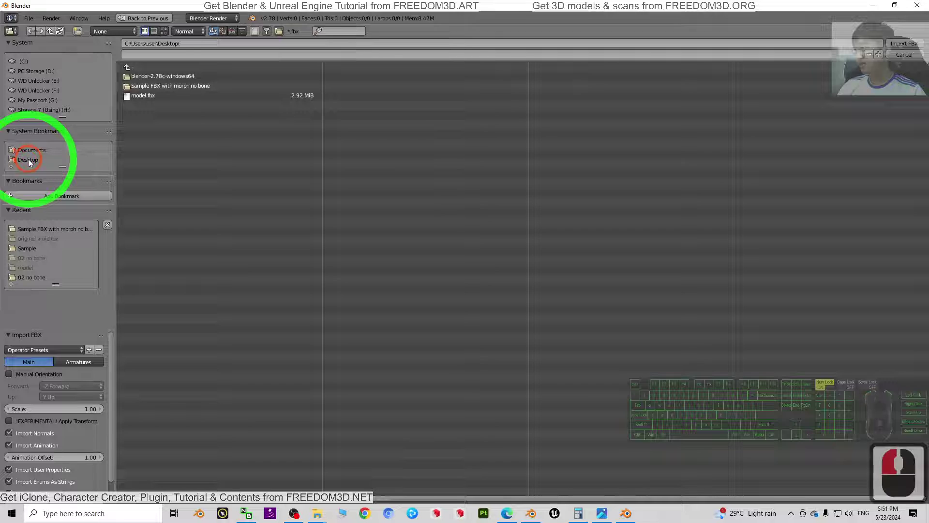
pyautogui.doubleClick(148, 96)
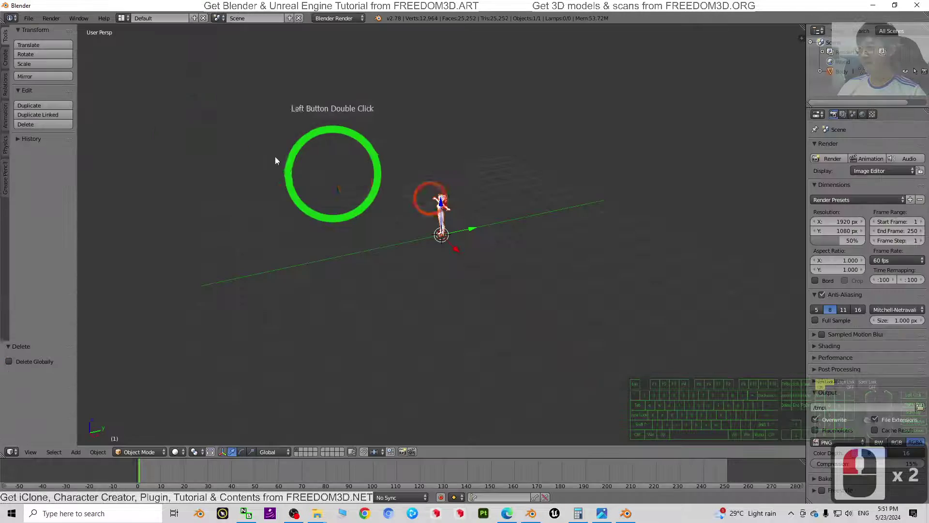
pyautogui.scroll(9, 527, 193)
pyautogui.scroll(-3, 514, 206)
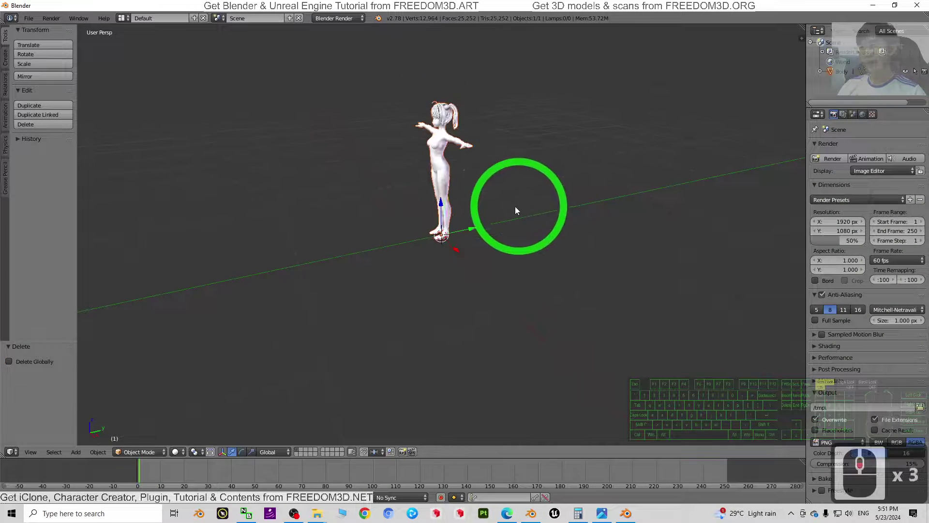
pyautogui.scroll(1, 534, 182)
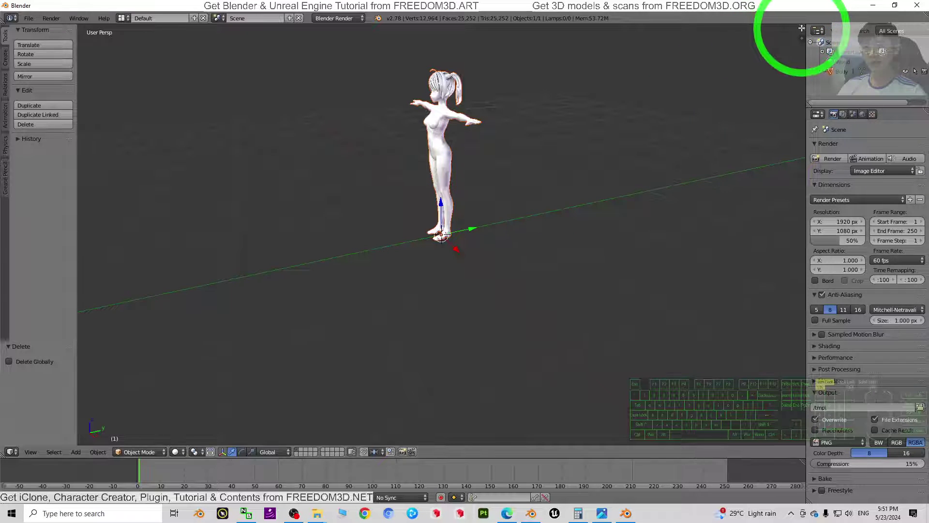
# Step: Split the 3D view horizontally, turn the lower area into a Text Editor, and create a new text block in it
pyautogui.moveTo(801, 28); pyautogui.dragTo(749, 344)
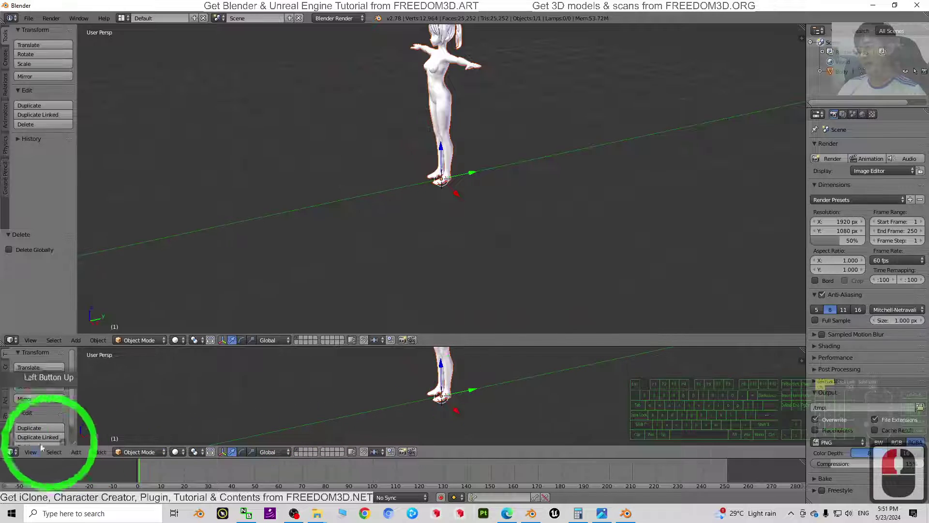
pyautogui.click(12, 451)
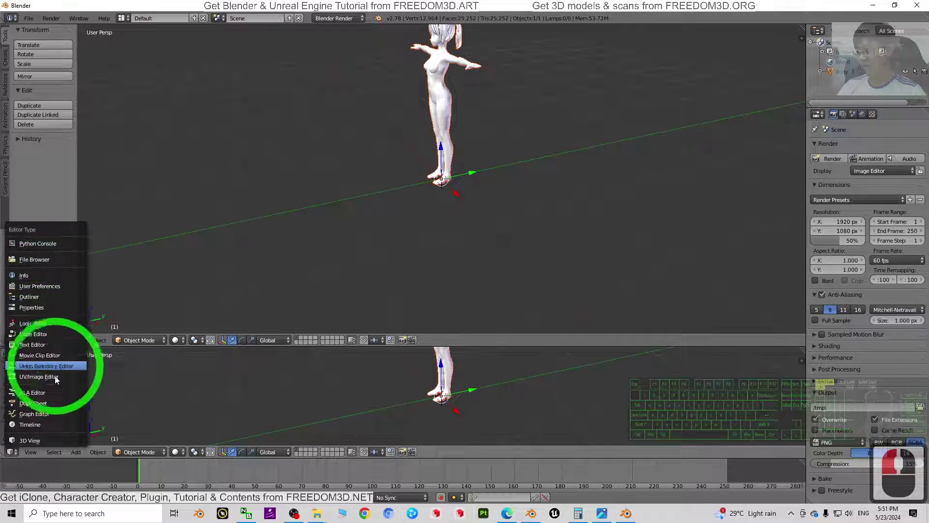
pyautogui.click(37, 347)
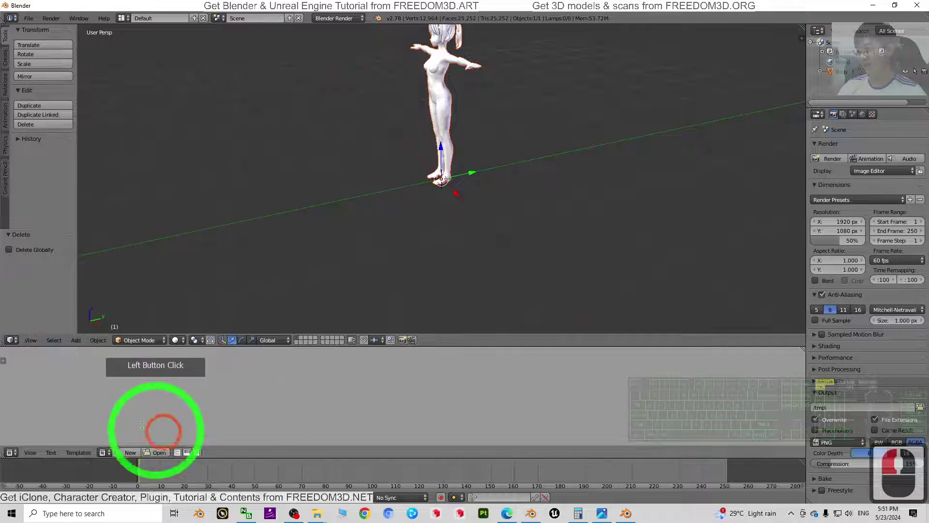
pyautogui.click(129, 452)
# Step: Shrink and move the Blender window aside to uncover the desktop, and open export-all-shape-keys script.txt in Notepad down to its end
pyautogui.doubleClick(332, 10)
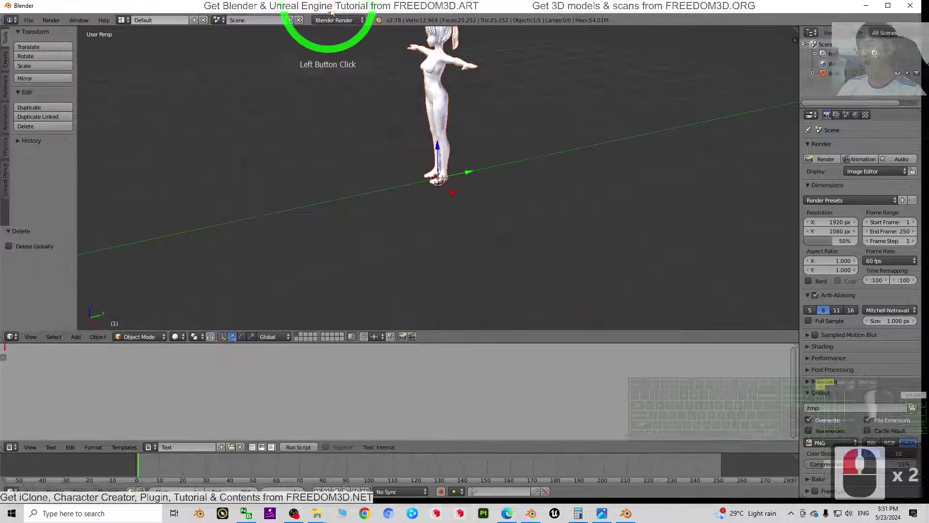
pyautogui.moveTo(332, 13); pyautogui.dragTo(471, 21)
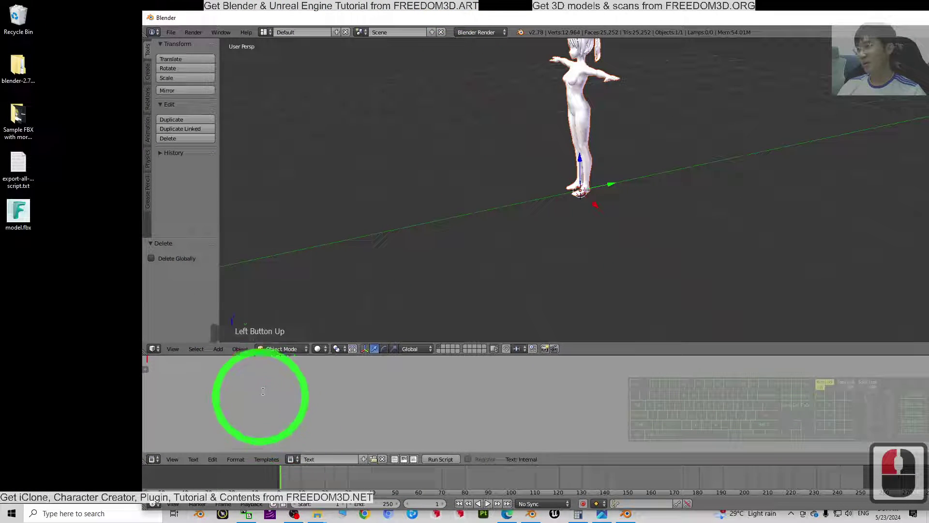
pyautogui.doubleClick(17, 167)
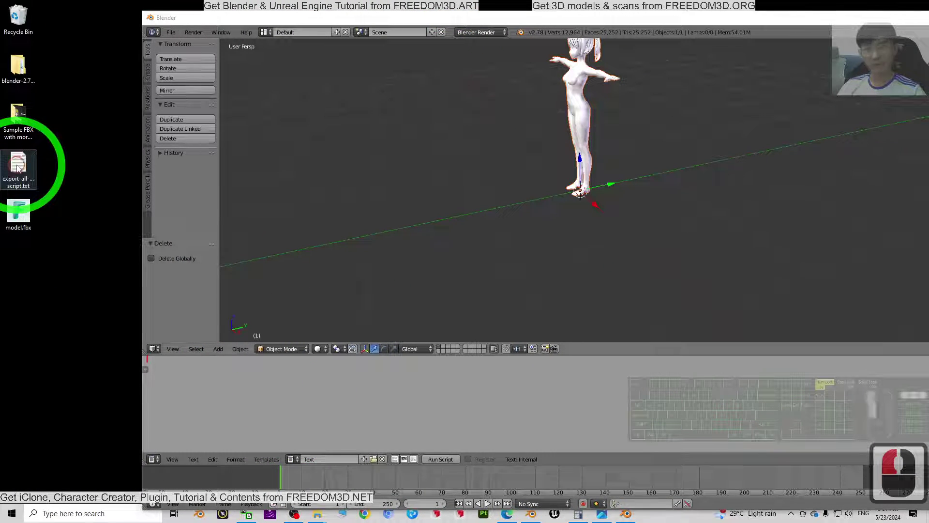
pyautogui.scroll(-9, 463, 300)
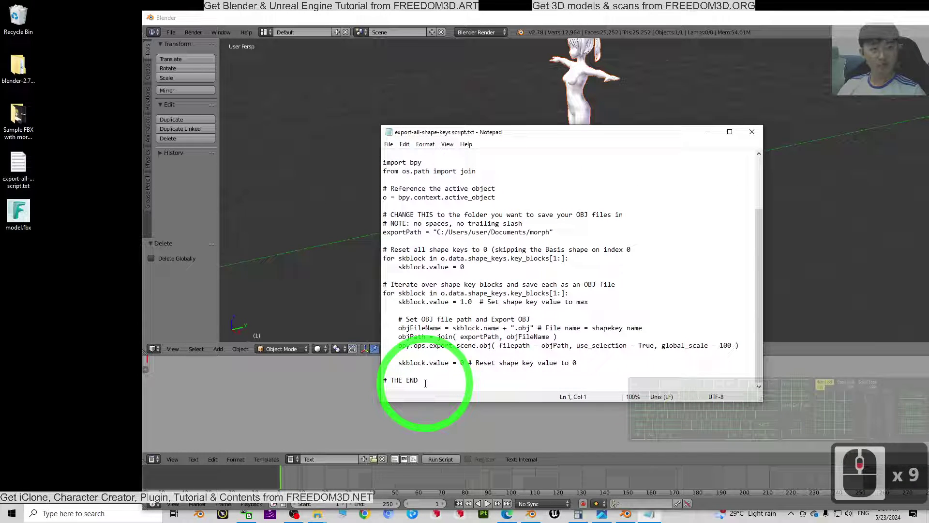
# Step: Create a new folder named morph on the desktop
pyautogui.rightClick(33, 277)
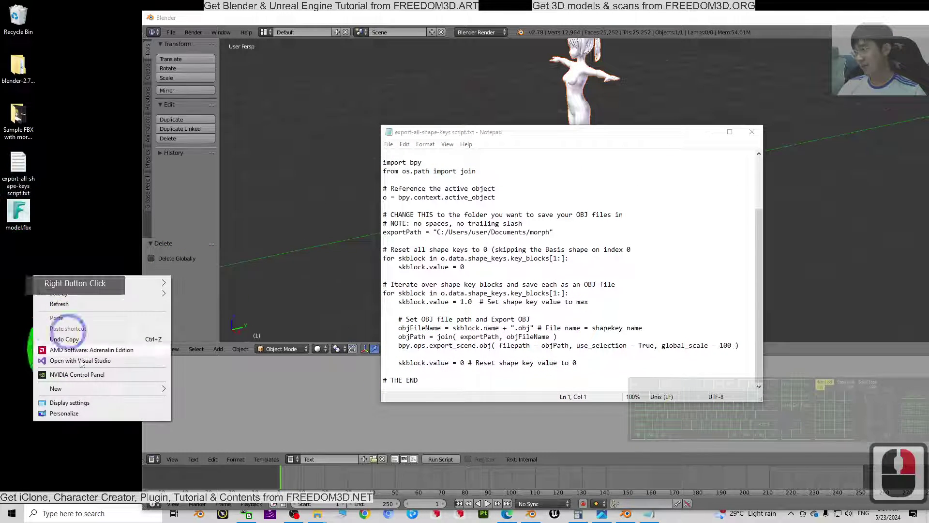
pyautogui.click(73, 388)
pyautogui.click(184, 236)
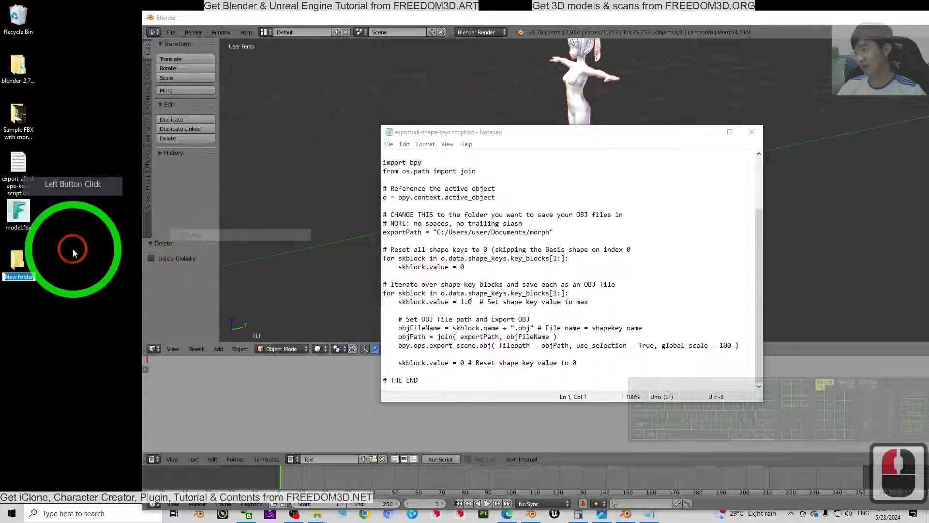
pyautogui.write('morph')
pyautogui.press('Return')
# Step: Open the morph folder and copy its full path, C:\Users\user\Desktop\morph
pyautogui.press('Return')
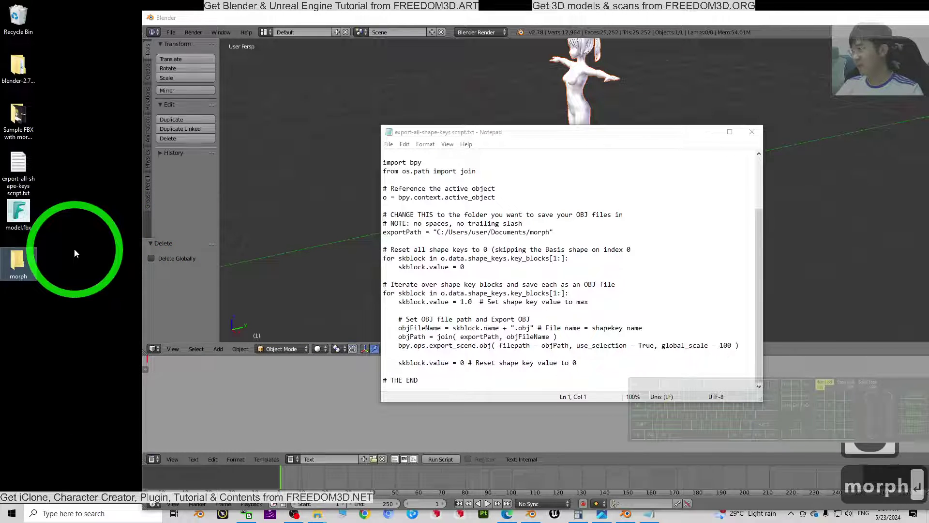
pyautogui.click(525, 152)
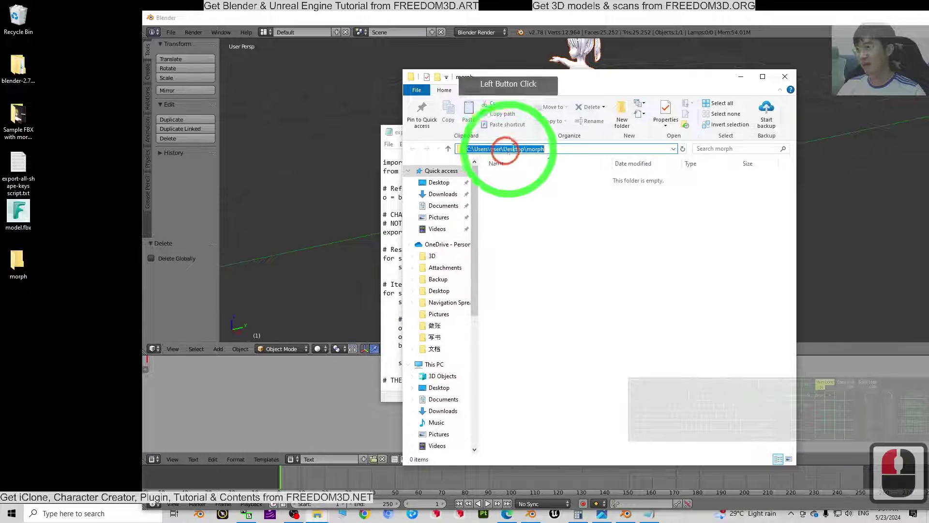
pyautogui.rightClick(516, 149)
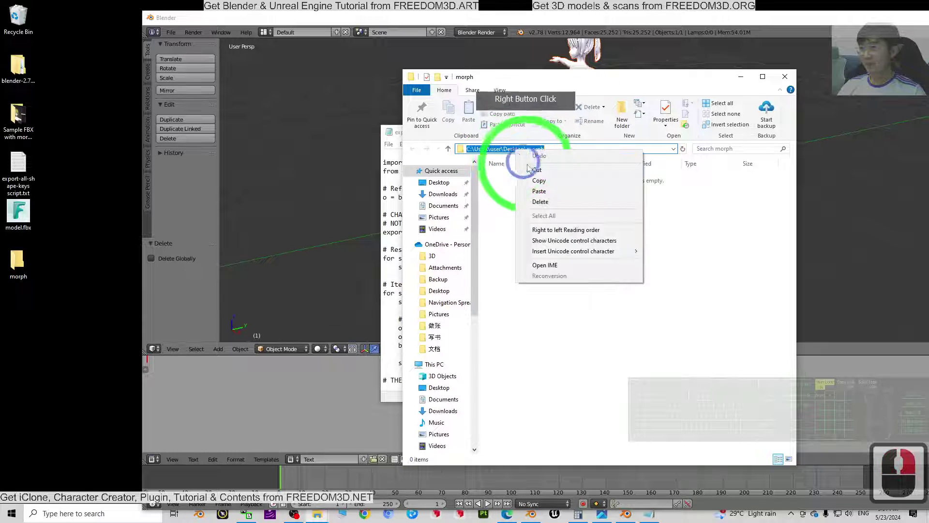
pyautogui.click(542, 184)
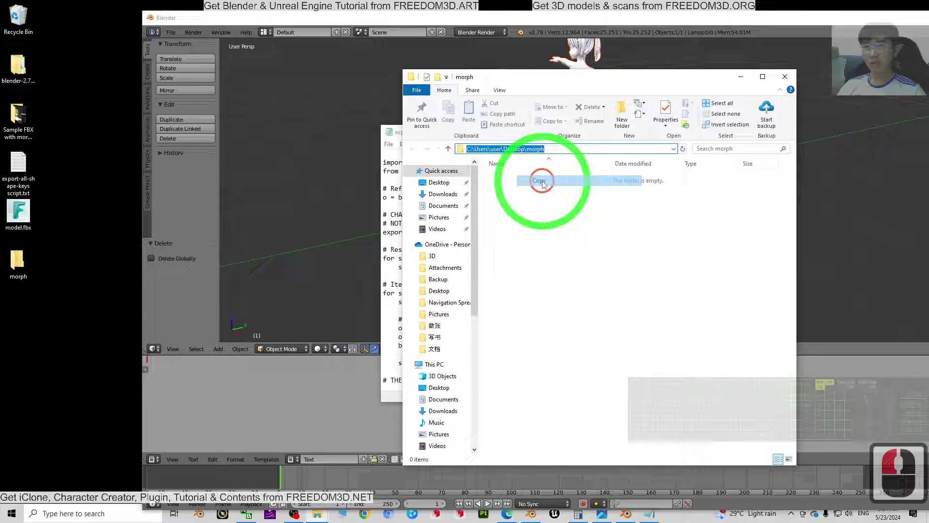
# Step: Close the morph folder window and replace the exportPath value in the Notepad script with the copied path C:\Users\user\Desktop\morph
pyautogui.click(785, 76)
pyautogui.scroll(3, 445, 259)
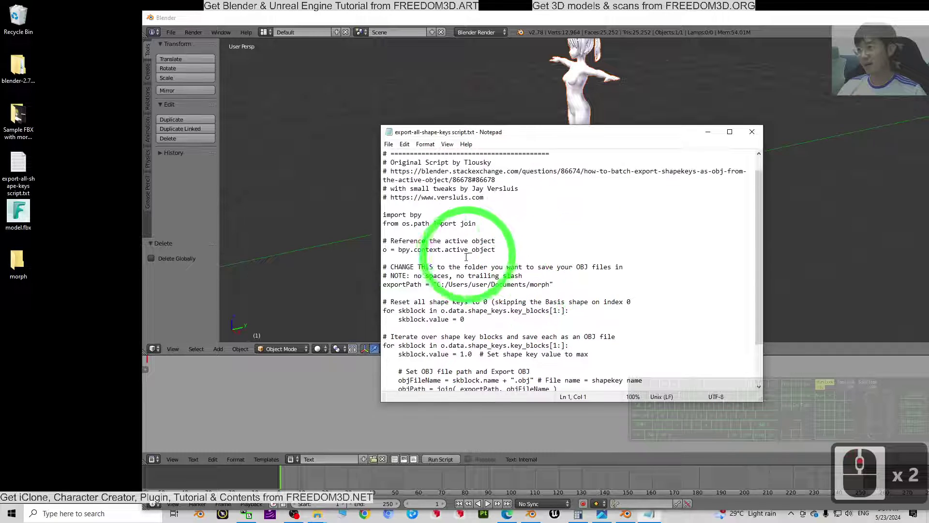
pyautogui.scroll(-2, 446, 259)
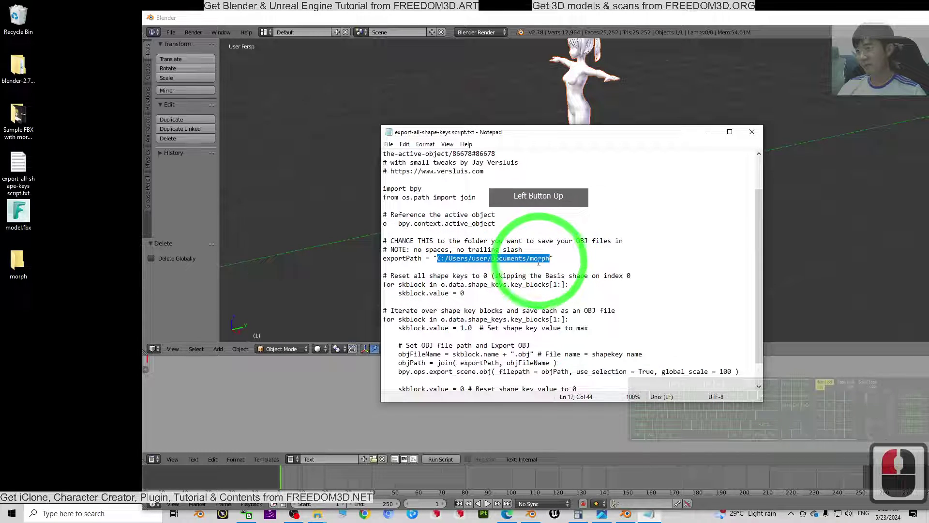
pyautogui.scroll(3, 539, 261)
pyautogui.scroll(-3, 613, 282)
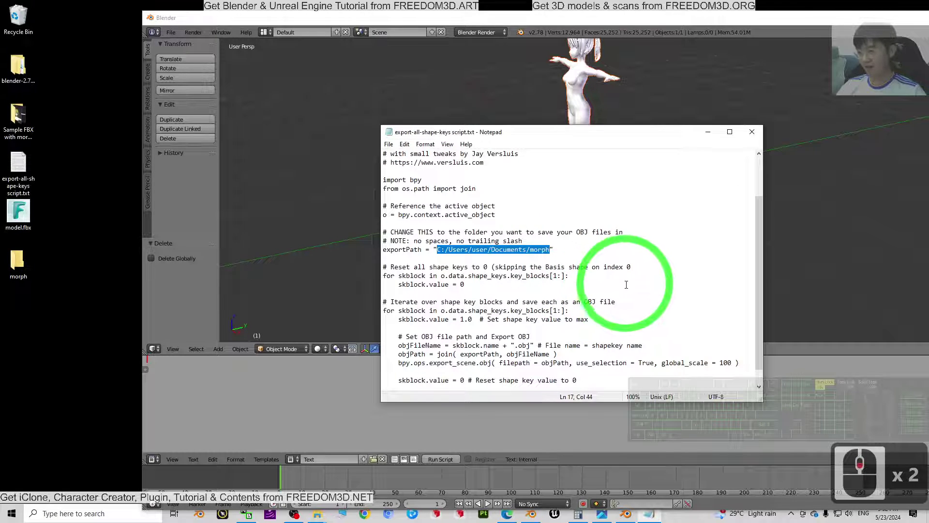
pyautogui.hotkey('ctrl', 'v')
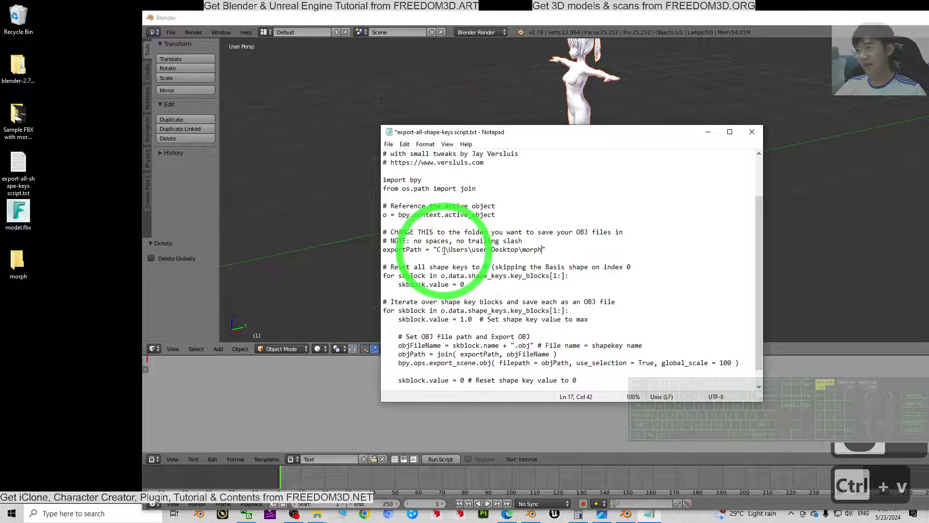
# Step: Change the backslashes in the script's export path to forward slashes, giving C:/Users/user/Desktop/morph
pyautogui.moveTo(448, 252); pyautogui.dragTo(450, 252)
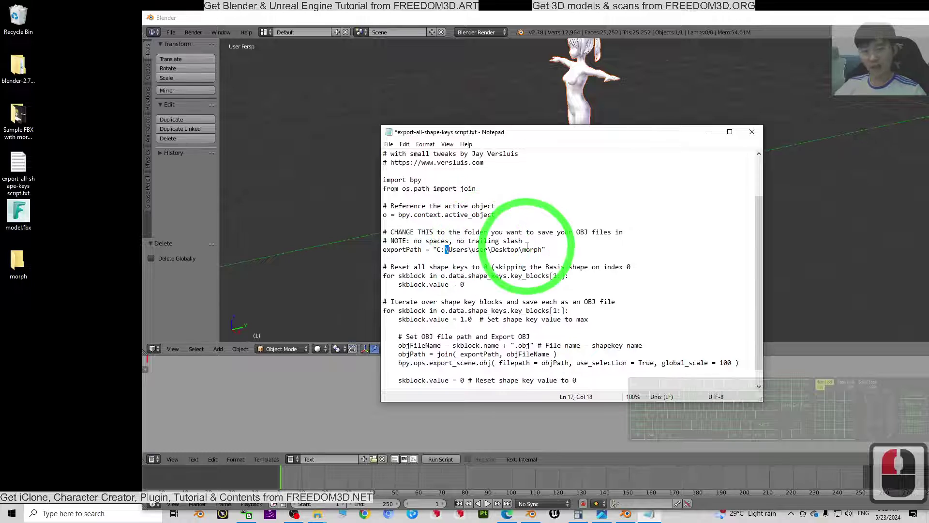
pyautogui.write('/')
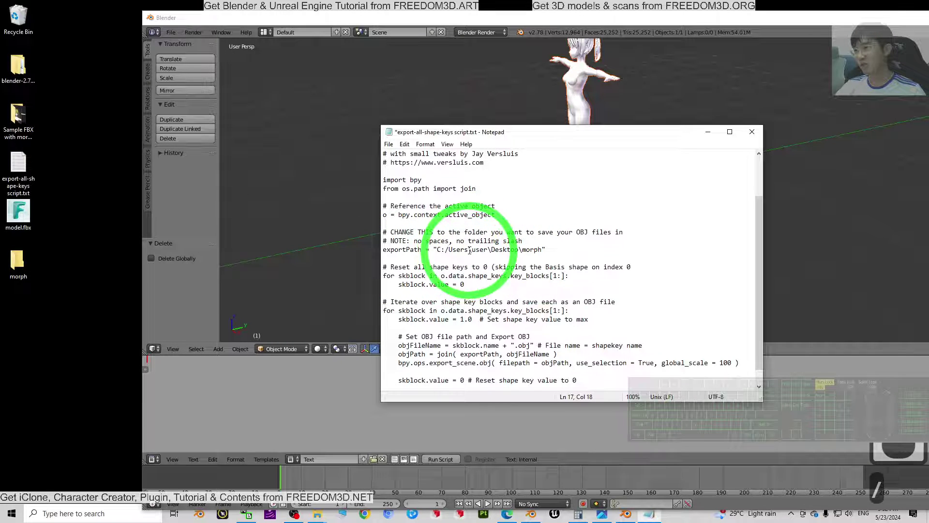
pyautogui.moveTo(468, 250); pyautogui.dragTo(521, 251)
pyautogui.write('/')
pyautogui.write('/')
pyautogui.write('/')
pyautogui.click(590, 249)
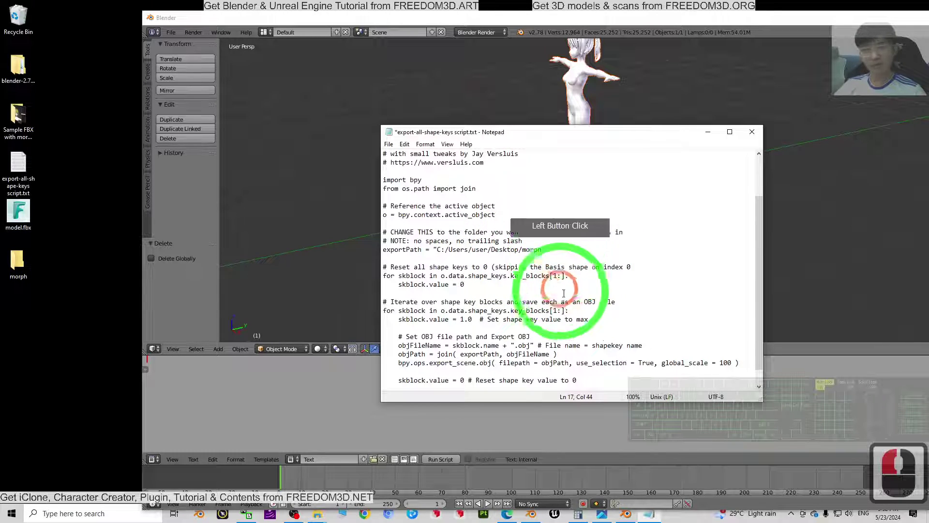
# Step: Copy the entire script from Notepad and paste it into the empty text block in Blender's Text Editor
pyautogui.hotkey('ctrl', 'a')
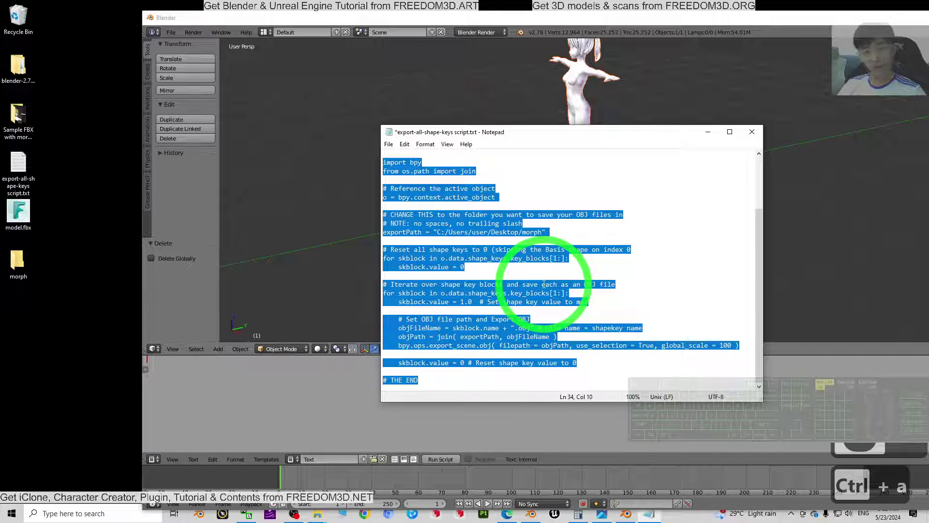
pyautogui.hotkey('ctrl', 'c')
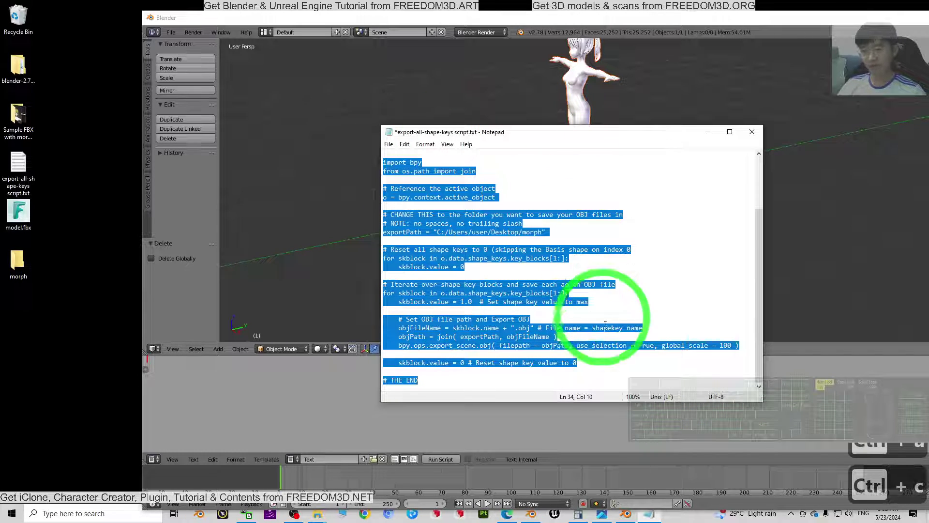
pyautogui.click(442, 24)
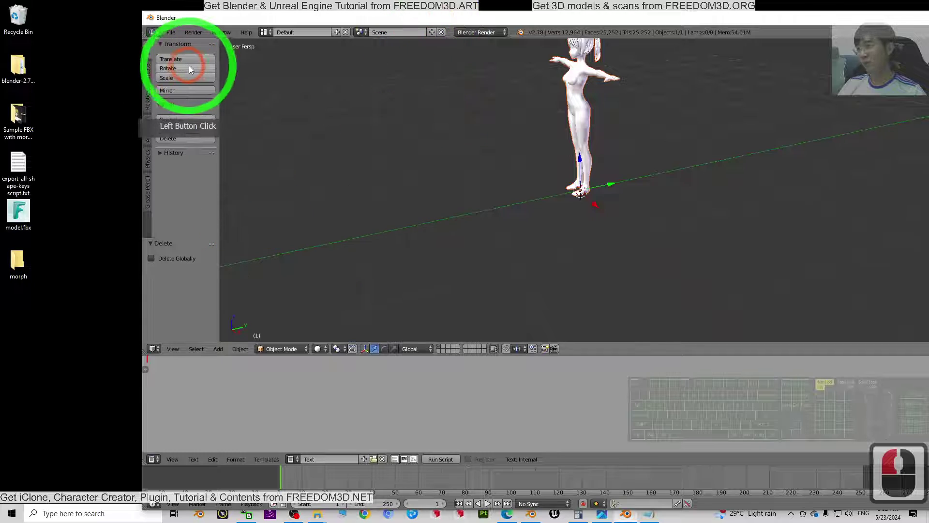
pyautogui.click(63, 75)
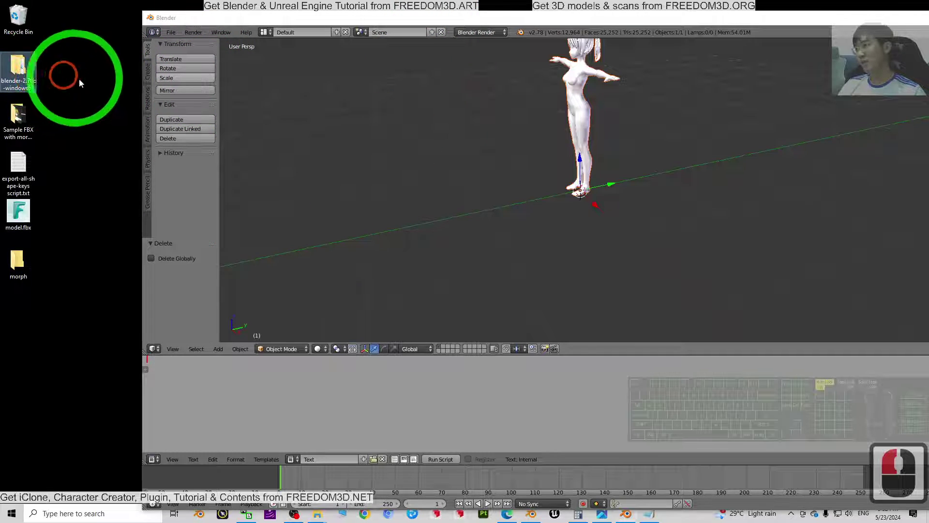
pyautogui.click(234, 385)
pyautogui.hotkey('ctrl', 'v')
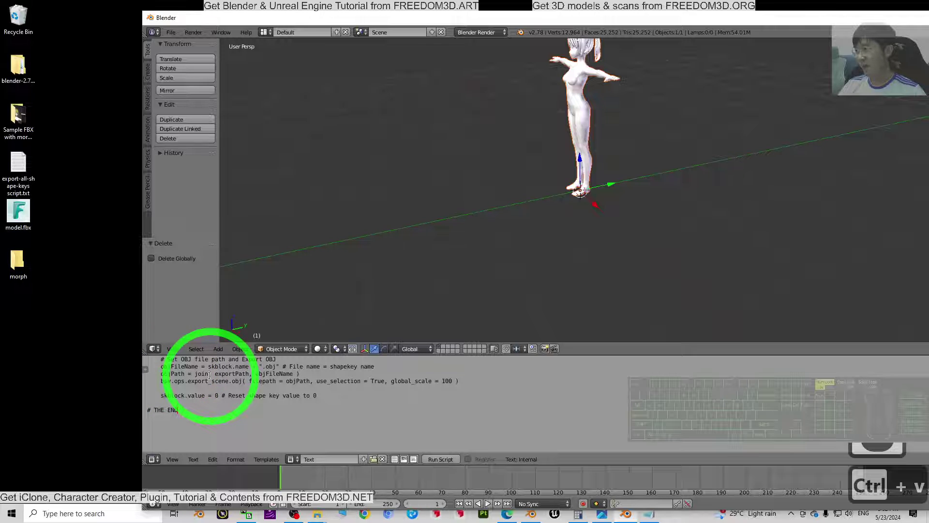
# Step: Try to run the pasted export script, and place the text cursor at the end of the export path
pyautogui.click(433, 459)
pyautogui.click(436, 459)
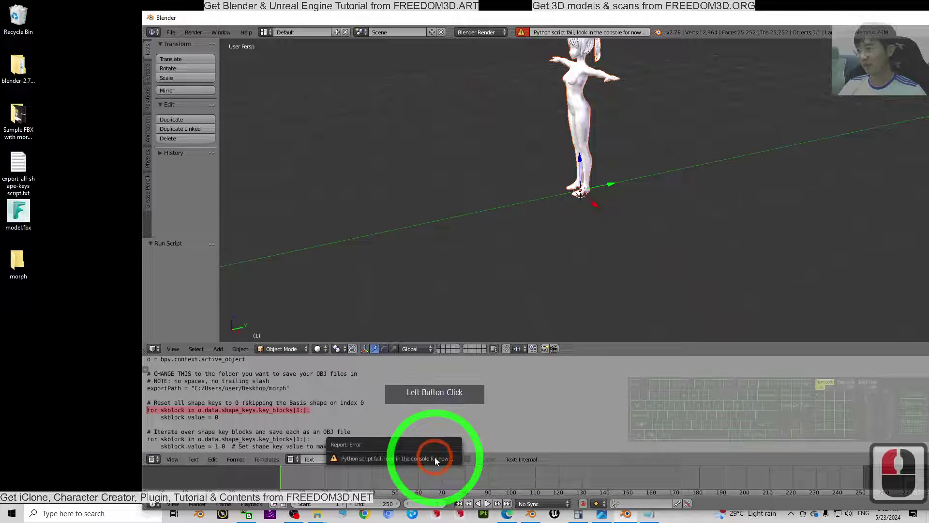
pyautogui.click(290, 416)
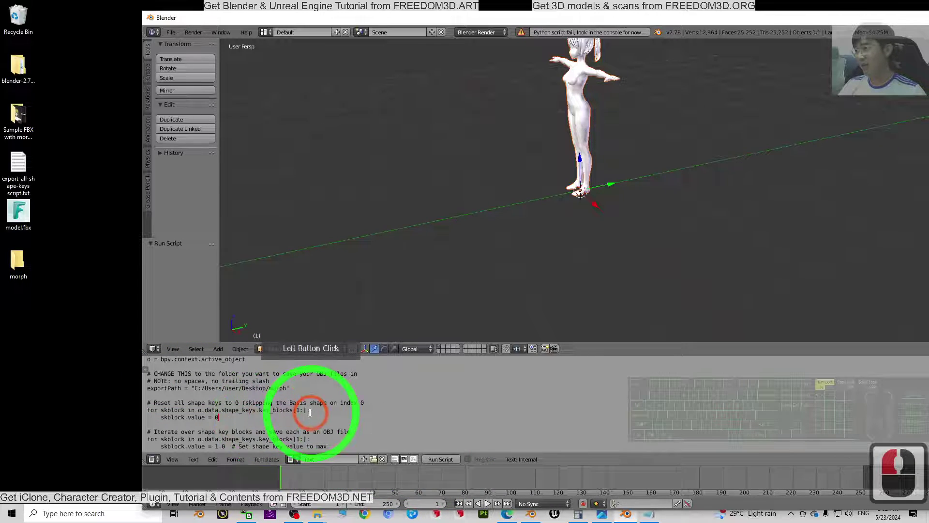
pyautogui.click(286, 387)
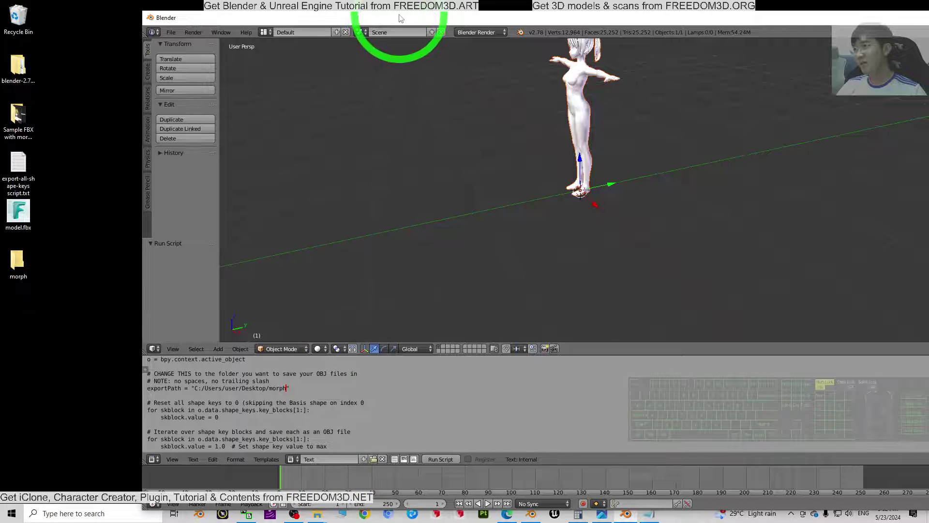
# Step: Uncover the taskbar, open the Documents folder in File Explorer, create a new folder named morph02 there and open it
pyautogui.moveTo(399, 18)
pyautogui.mouseDown()
pyautogui.moveTo(387, 42)
pyautogui.moveTo(394, 24)
pyautogui.mouseUp()
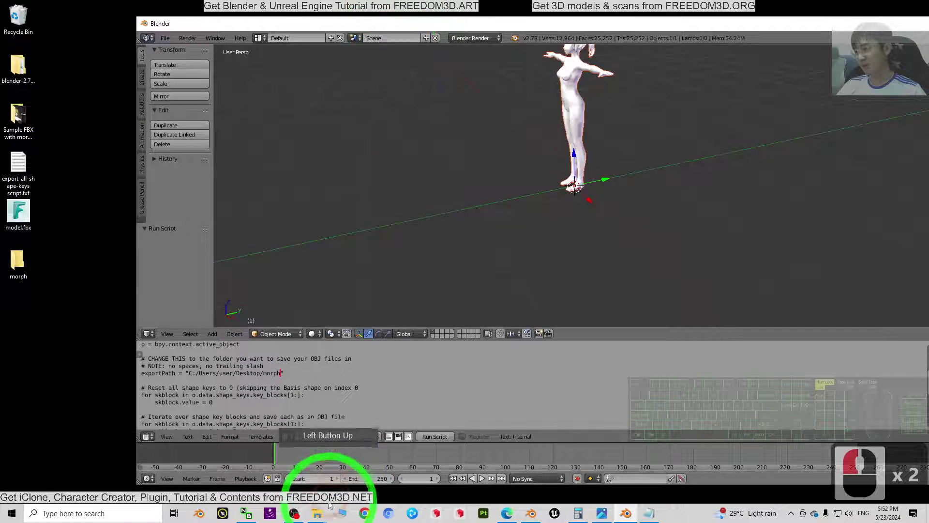
pyautogui.rightClick(322, 512)
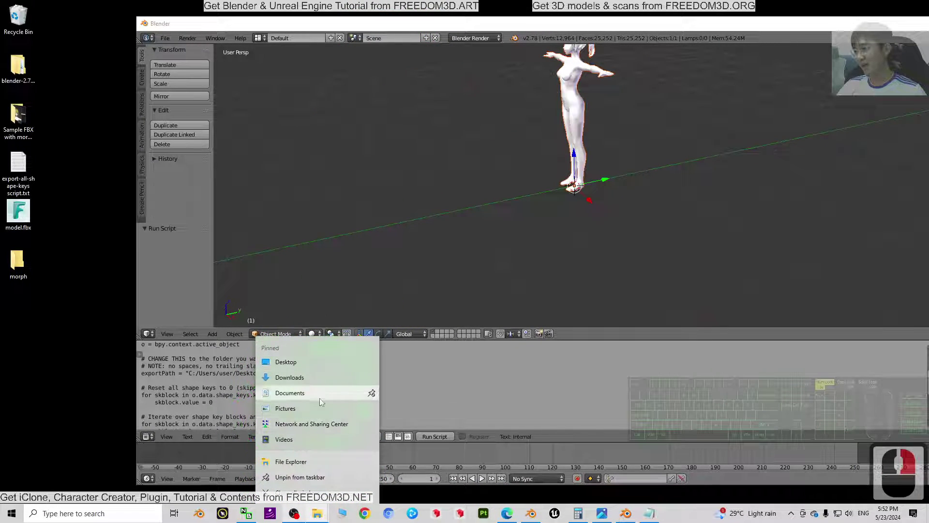
pyautogui.click(293, 393)
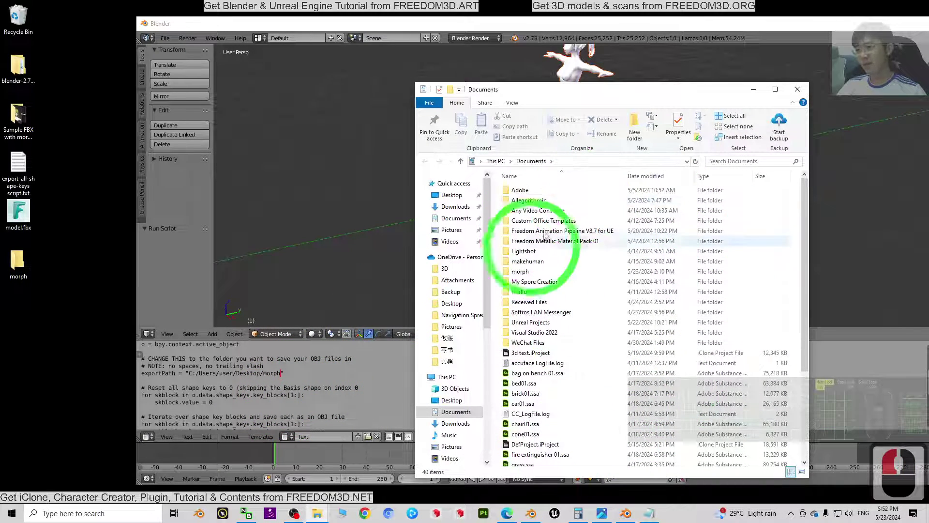
pyautogui.rightClick(501, 260)
pyautogui.moveTo(537, 395)
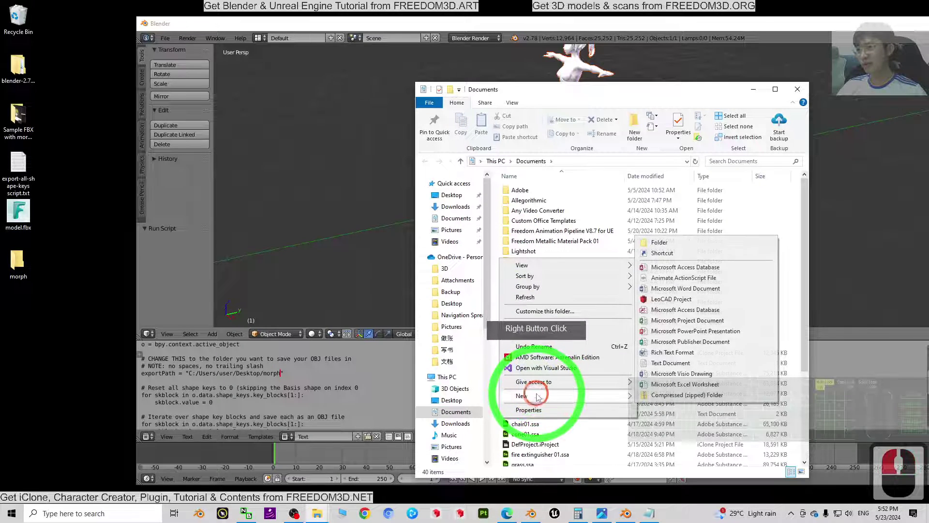
pyautogui.click(657, 242)
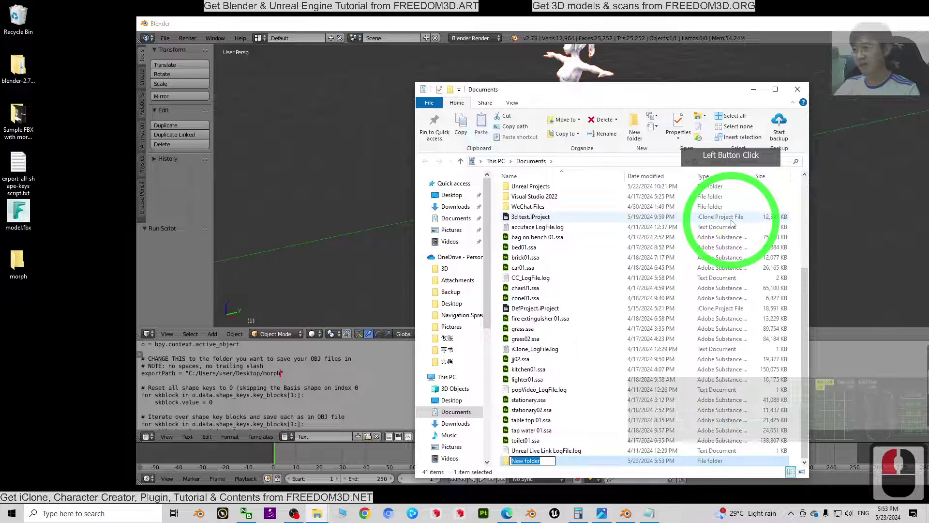
pyautogui.write('m')
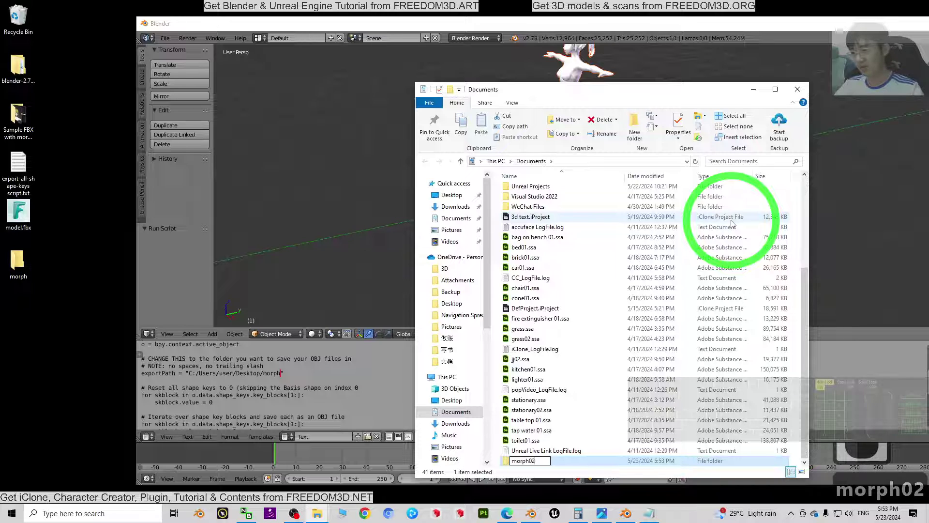
pyautogui.write('orph02')
pyautogui.press('Return')
pyautogui.press('Return')
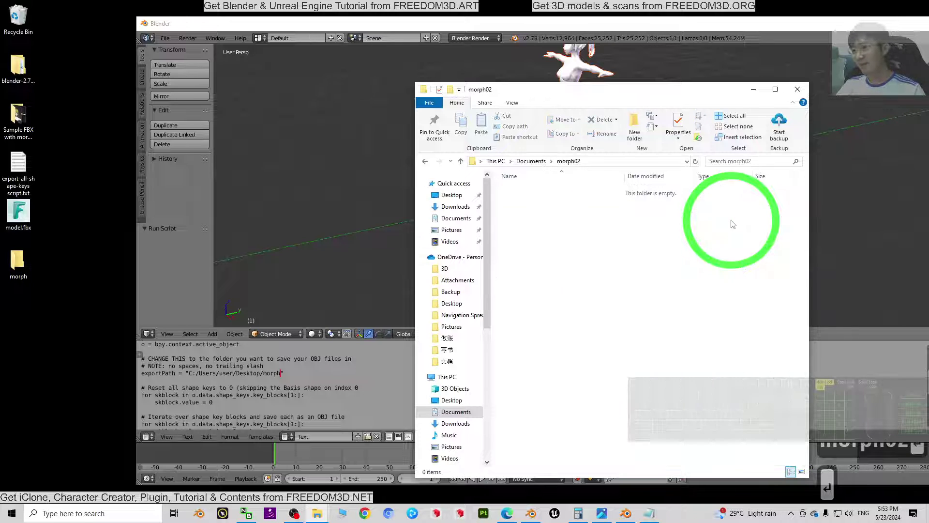
# Step: Copy the morph02 folder's full path and replace the script's exportPath value in Blender with C:\Users\user\Documents\morph02
pyautogui.click(532, 161)
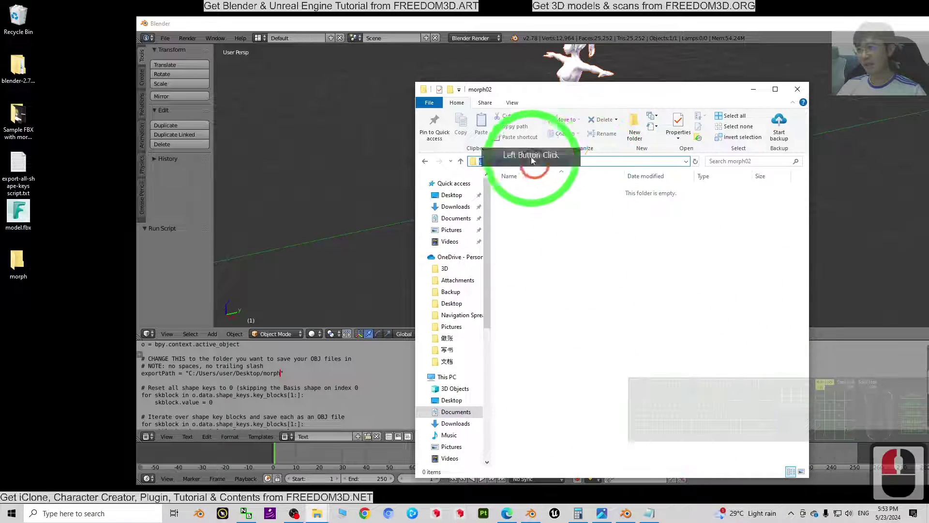
pyautogui.hotkey('ctrl', 'c')
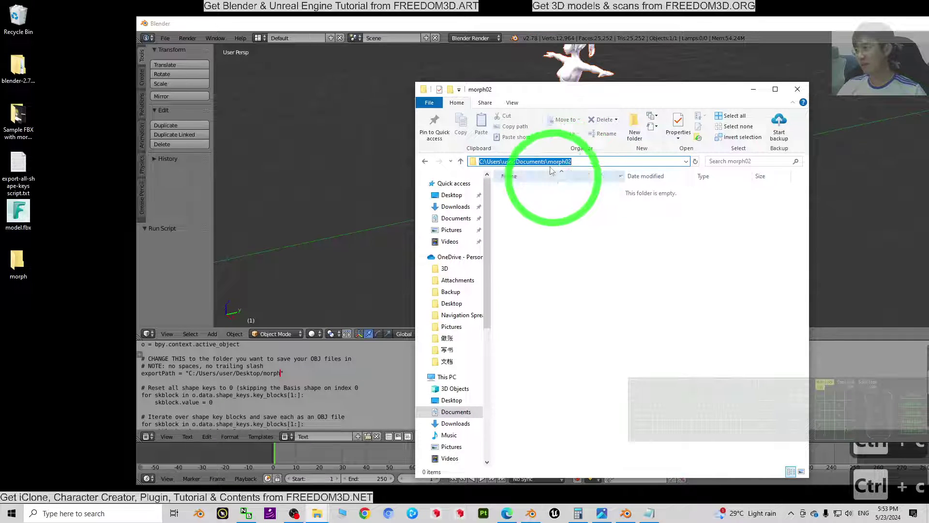
pyautogui.click(752, 89)
pyautogui.click(150, 382)
pyautogui.click(192, 372)
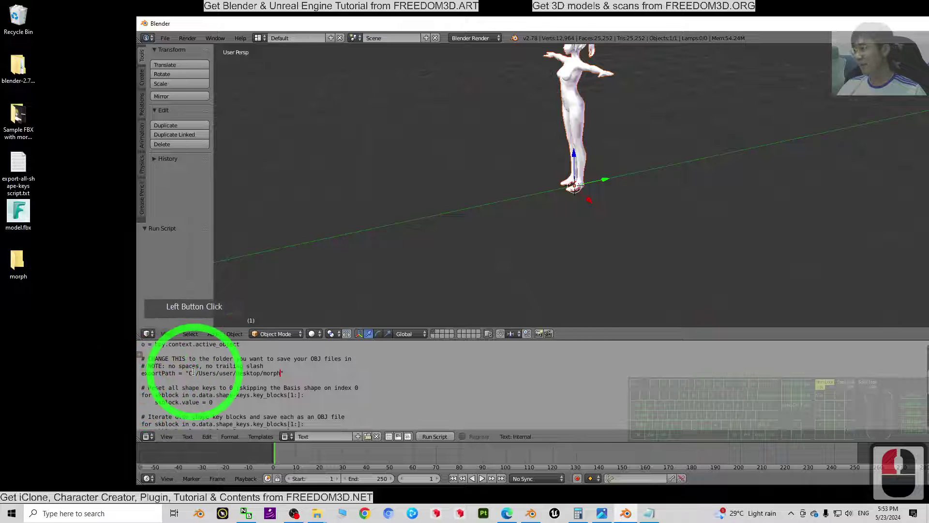
pyautogui.moveTo(190, 372); pyautogui.dragTo(282, 373)
pyautogui.hotkey('ctrl', 'v')
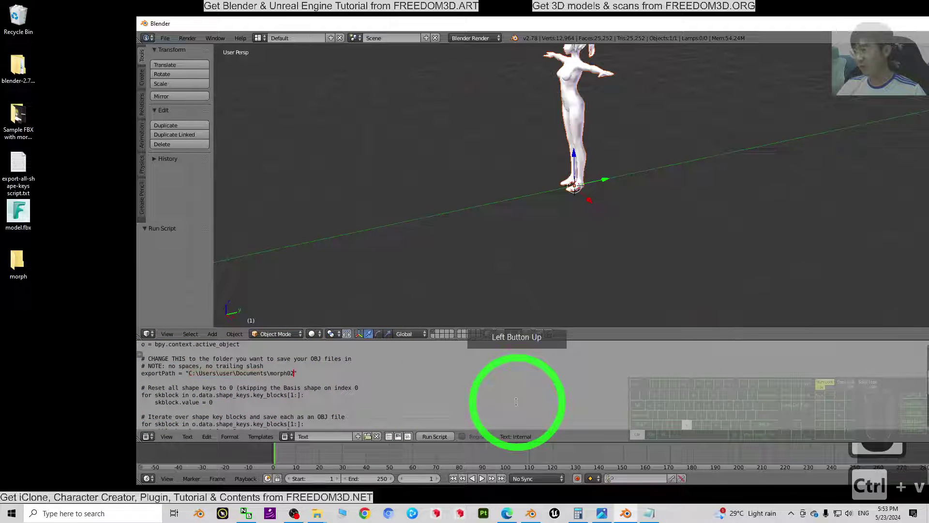
# Step: Replace each backslash in the Blender script's export path with a forward slash, giving C:/Users/user/Documents/morph02
pyautogui.click(197, 371)
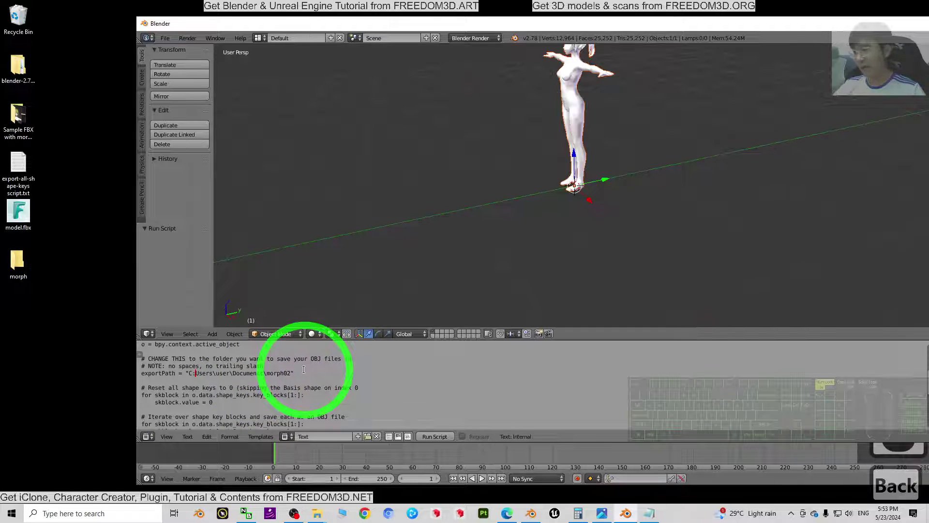
pyautogui.write('/')
pyautogui.click(221, 374)
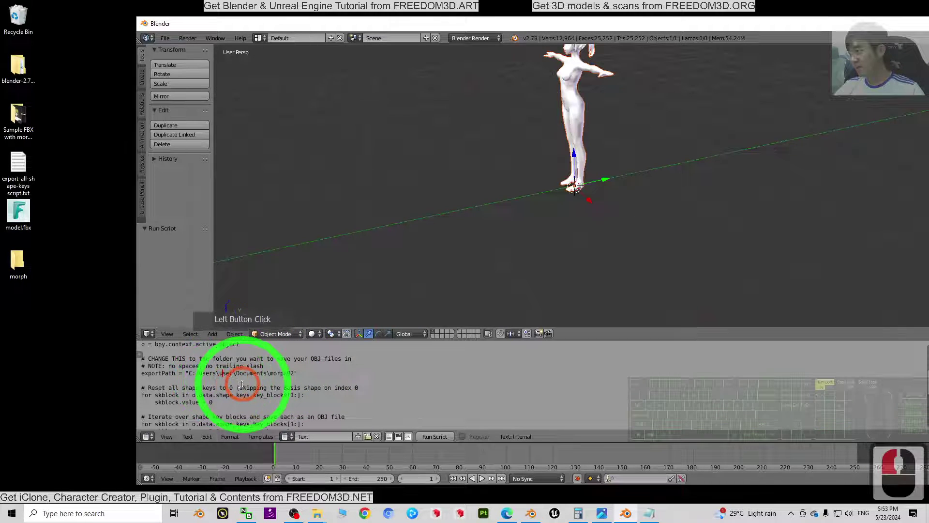
pyautogui.click(218, 374)
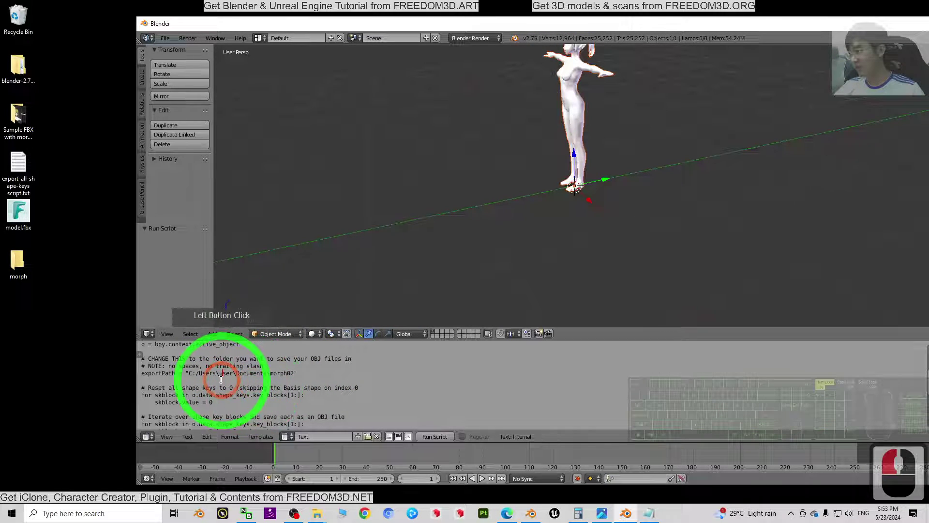
pyautogui.press('Delete')
pyautogui.write('/')
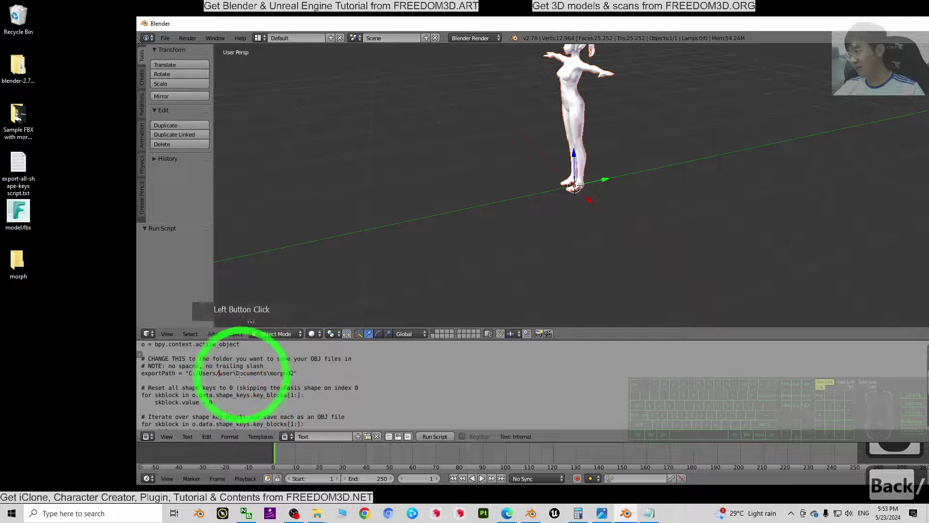
pyautogui.click(235, 373)
pyautogui.press('Delete')
pyautogui.write('/')
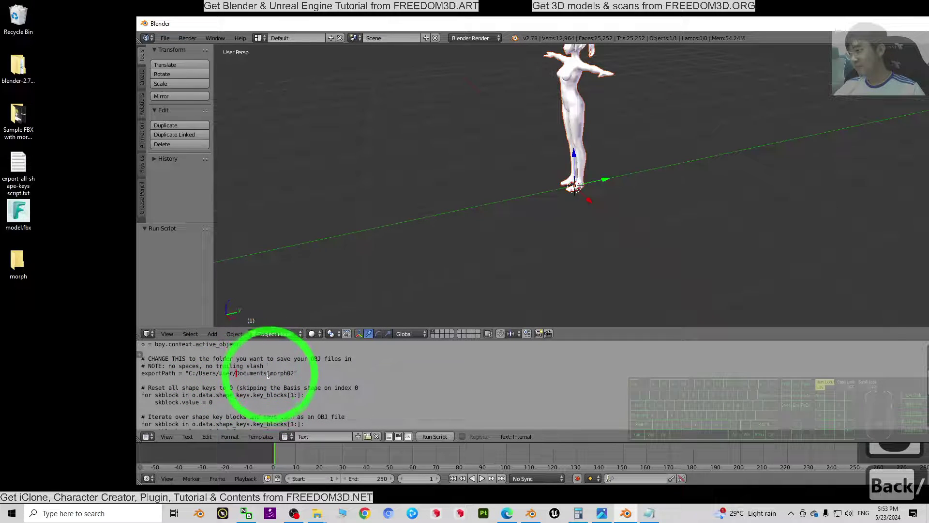
pyautogui.click(270, 373)
pyautogui.press('Delete')
pyautogui.write('/')
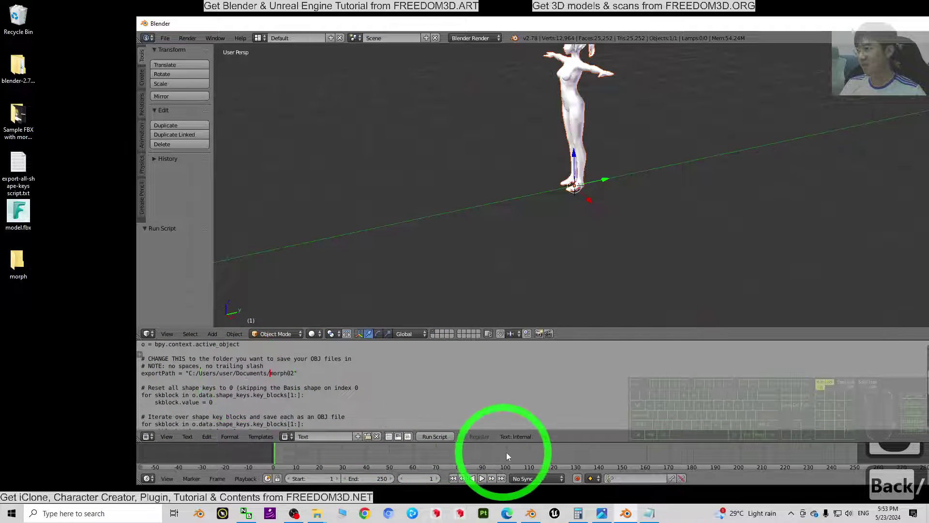
pyautogui.scroll(-2, 649, 141)
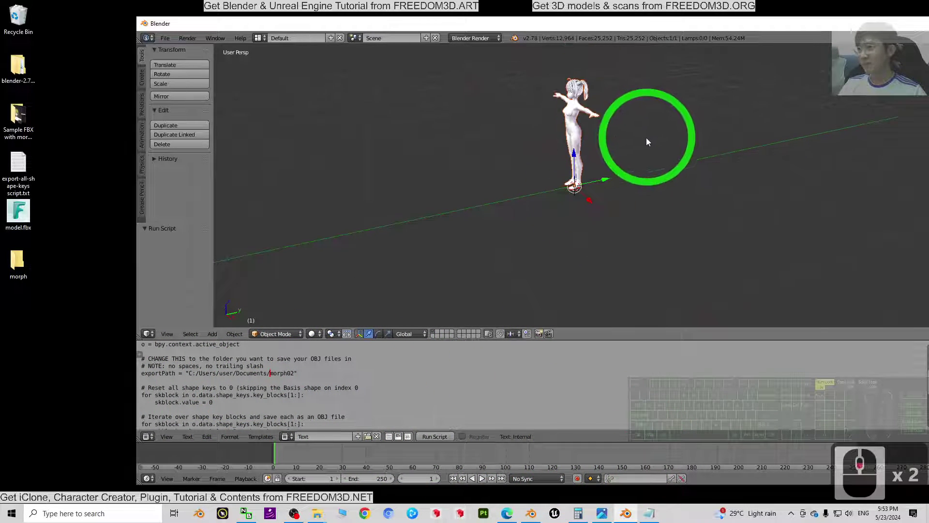
pyautogui.moveTo(666, 139); pyautogui.dragTo(637, 187, button='middle')
pyautogui.scroll(4, 630, 193)
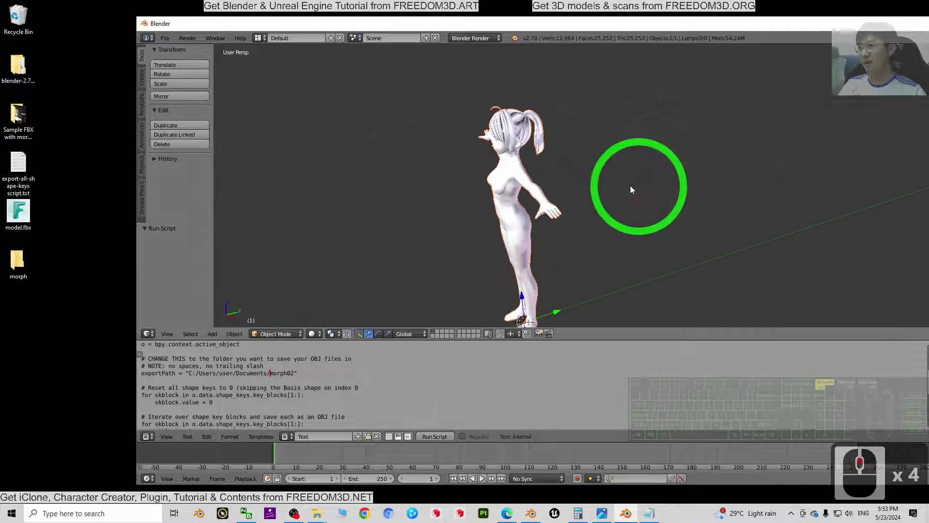
pyautogui.moveTo(691, 248); pyautogui.dragTo(721, 236, button='middle')
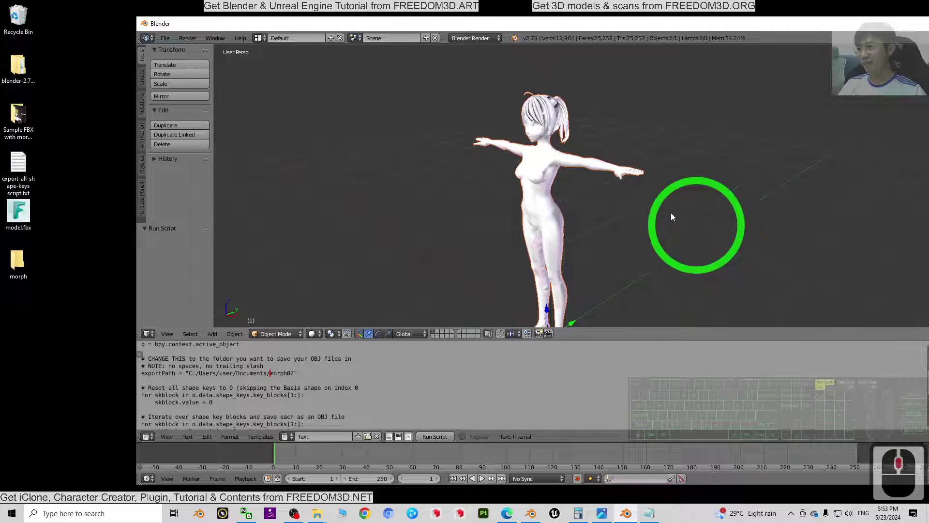
# Step: Select the character's Body mesh in the 3D viewport and run the shape key export script
pyautogui.moveTo(550, 144); pyautogui.dragTo(533, 134, button='middle')
pyautogui.rightClick(535, 134)
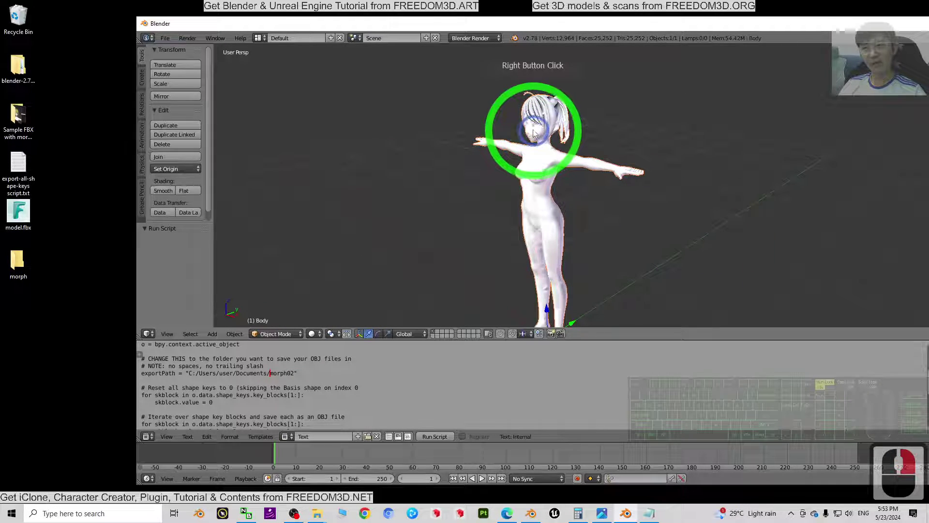
pyautogui.rightClick(533, 135)
pyautogui.rightClick(534, 138)
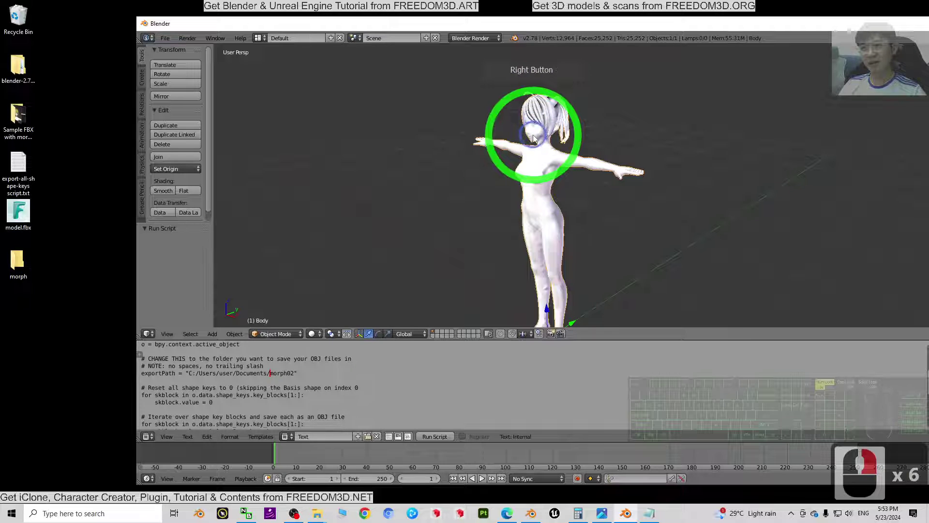
pyautogui.rightClick(539, 281)
pyautogui.rightClick(489, 155)
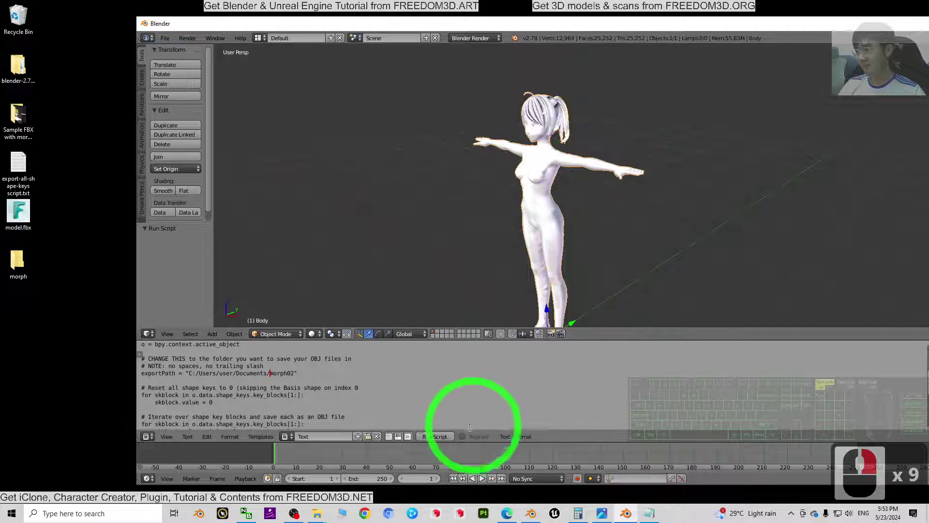
pyautogui.click(437, 436)
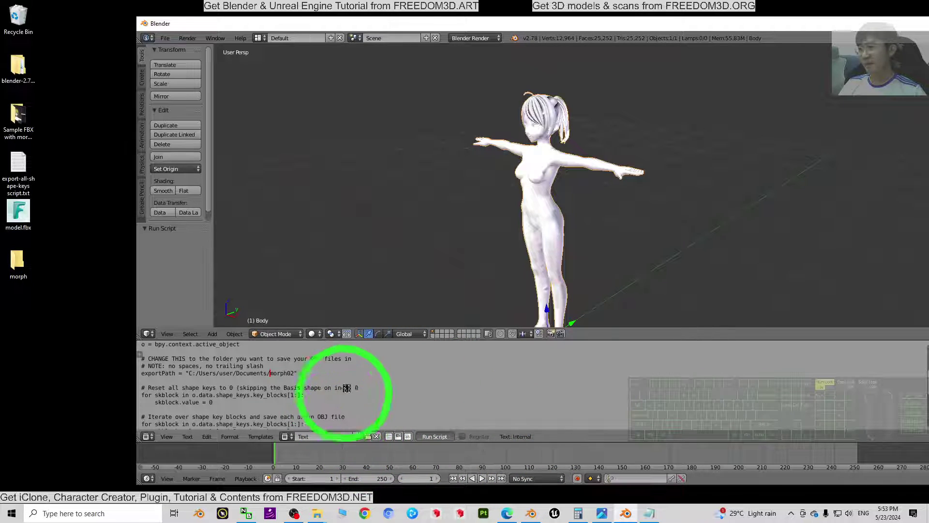
# Step: Check the morph02 folder in File Explorer for exported files, then return to Blender
pyautogui.click(321, 509)
pyautogui.click(445, 455)
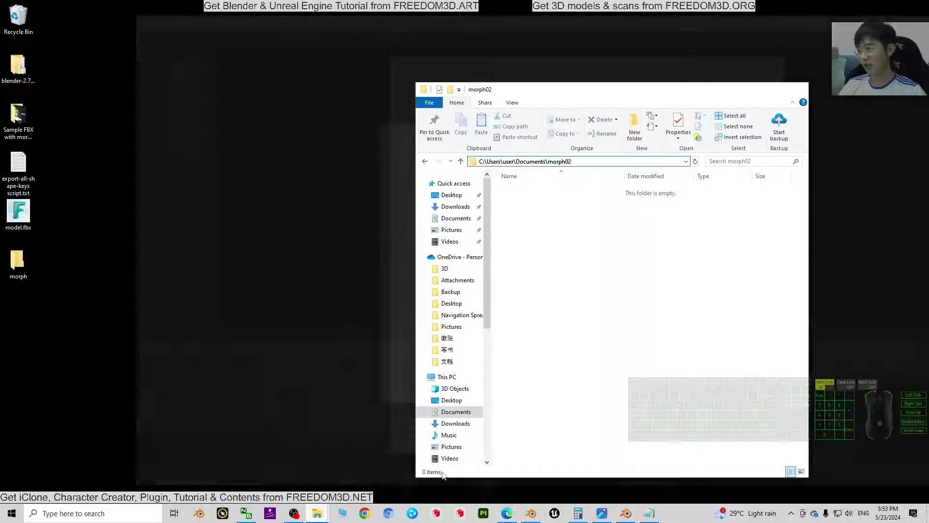
pyautogui.click(561, 227)
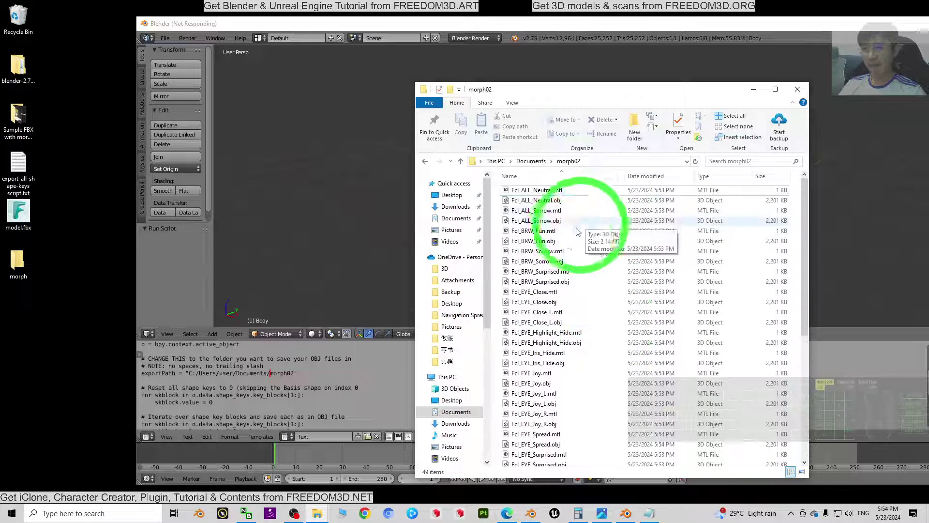
pyautogui.click(334, 34)
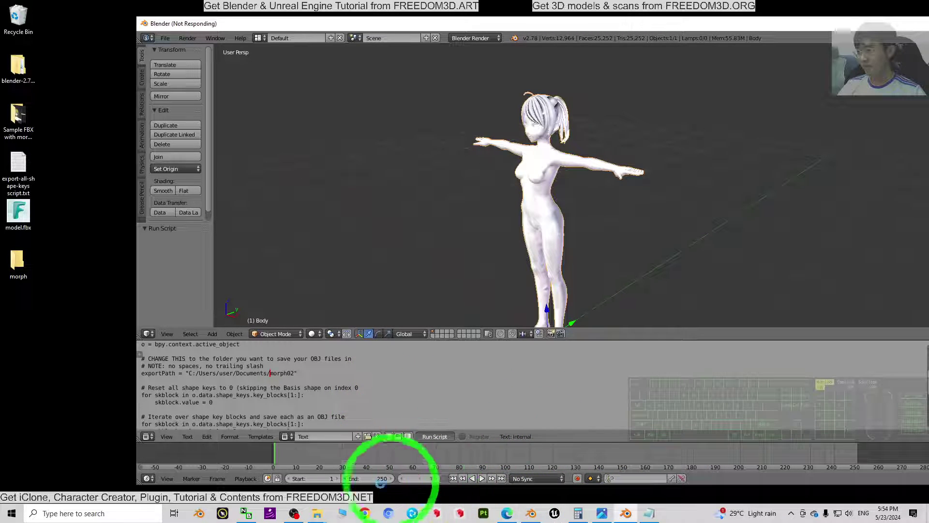
# Step: Look through the exported OBJ and MTL files in the morph02 folder and return to the script in Blender
pyautogui.moveTo(323, 514)
pyautogui.click(448, 445)
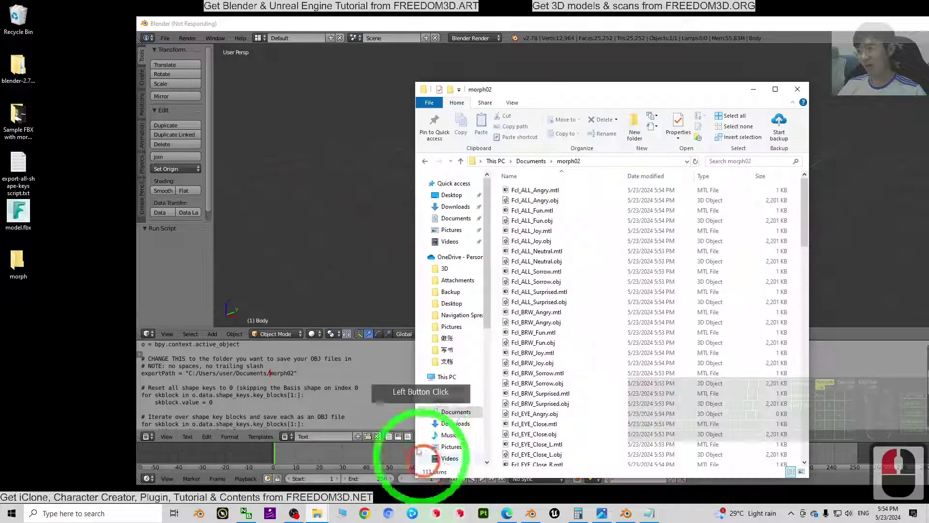
pyautogui.click(638, 302)
pyautogui.scroll(-2, 638, 302)
pyautogui.moveTo(809, 217); pyautogui.dragTo(726, 387)
pyautogui.scroll(6, 532, 462)
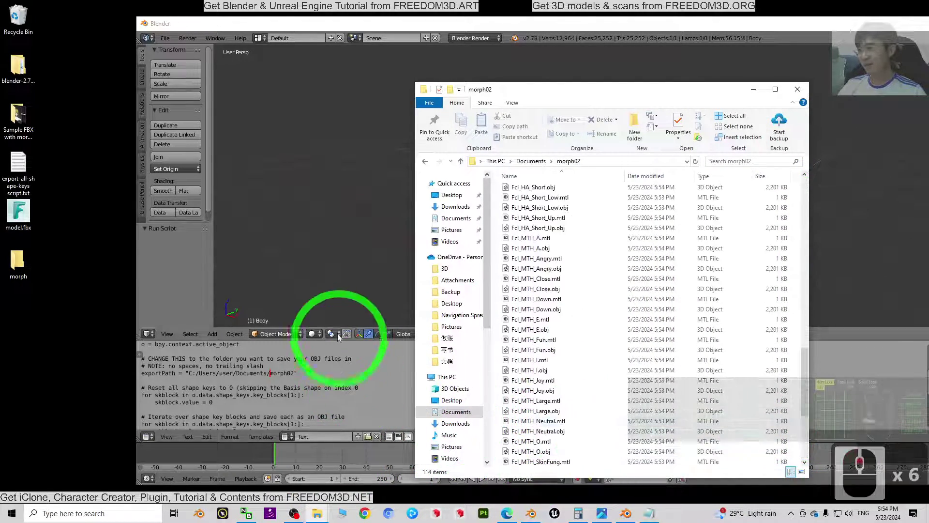
pyautogui.click(353, 383)
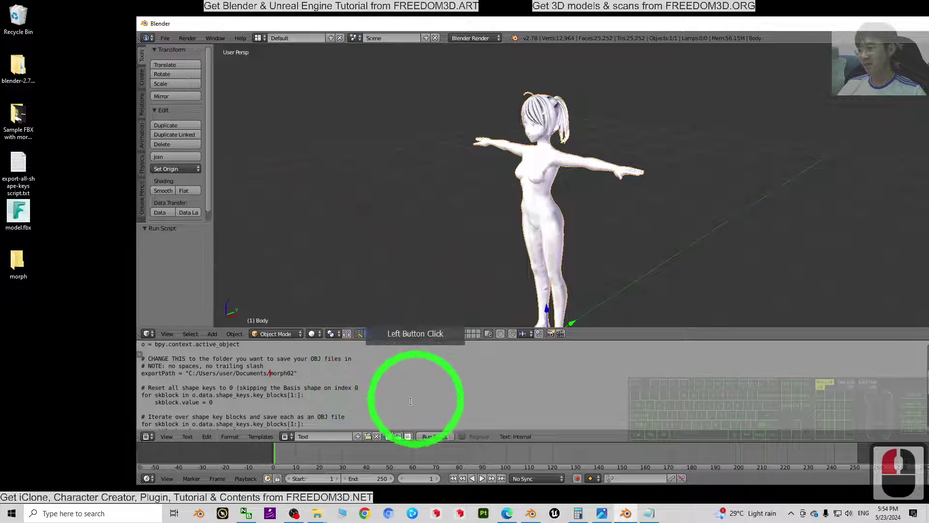
pyautogui.click(294, 405)
pyautogui.click(387, 382)
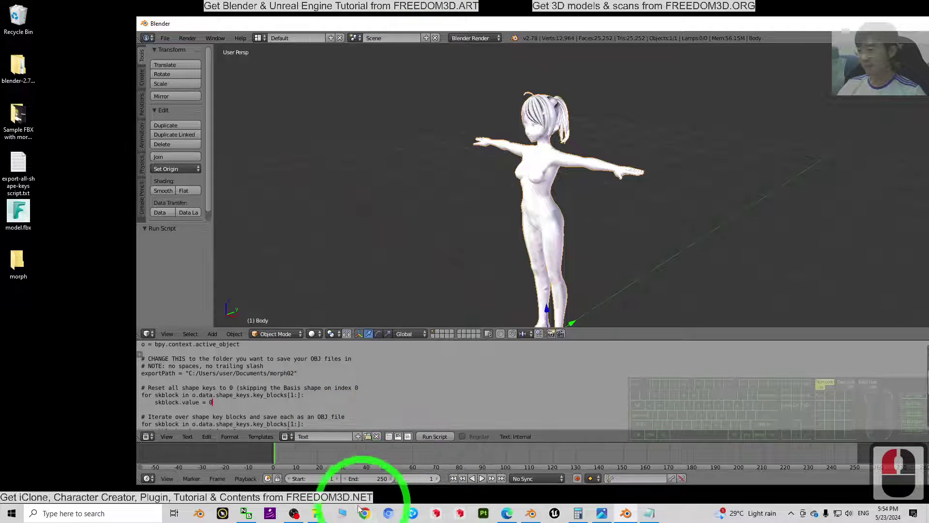
# Step: Bring the morph02 folder forward again and sort its files by type to view the OBJ files together
pyautogui.click(316, 514)
pyautogui.click(446, 450)
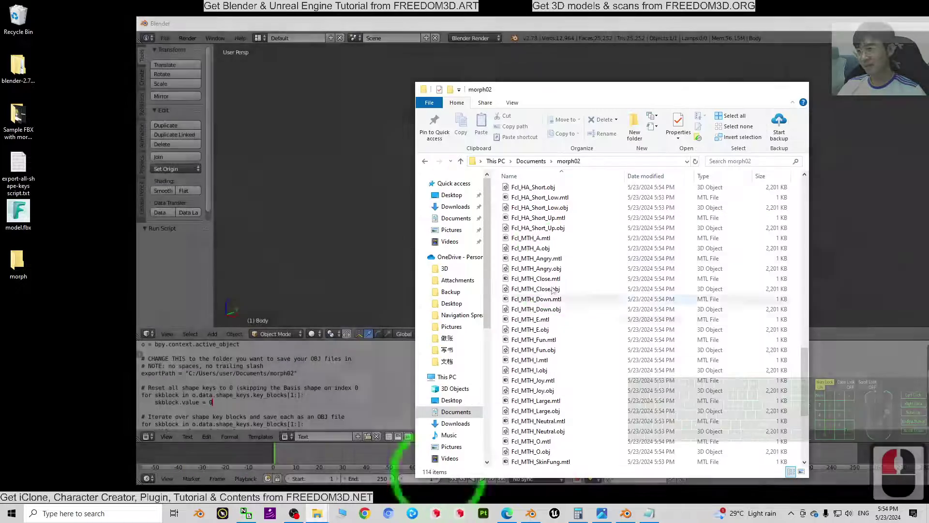
pyautogui.click(506, 277)
pyautogui.click(711, 176)
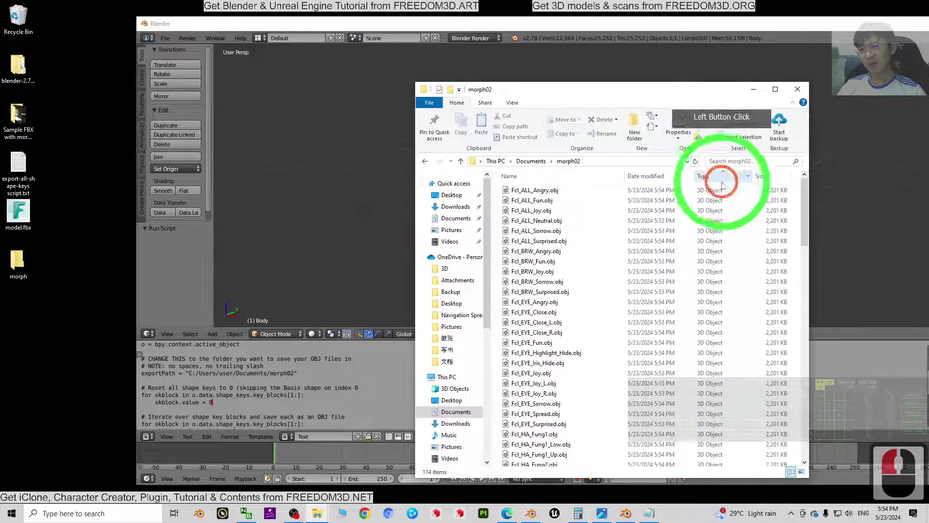
pyautogui.click(549, 211)
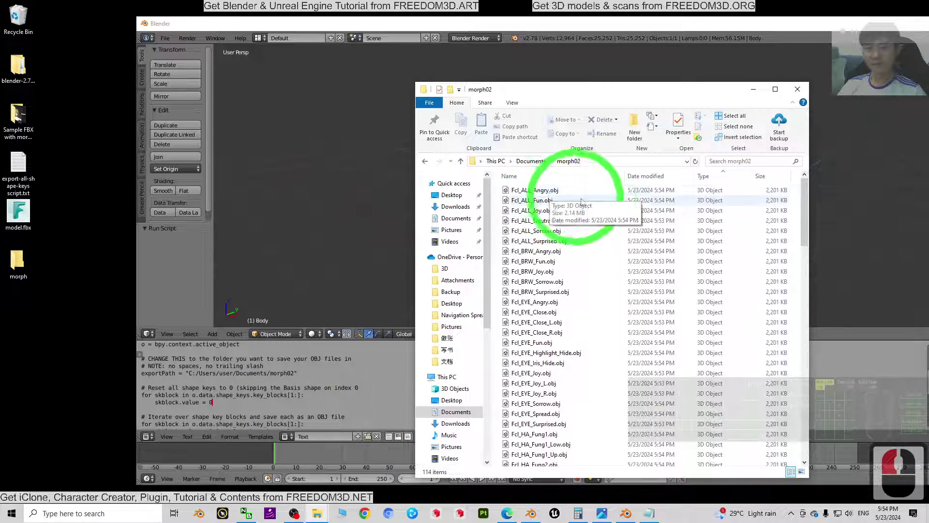
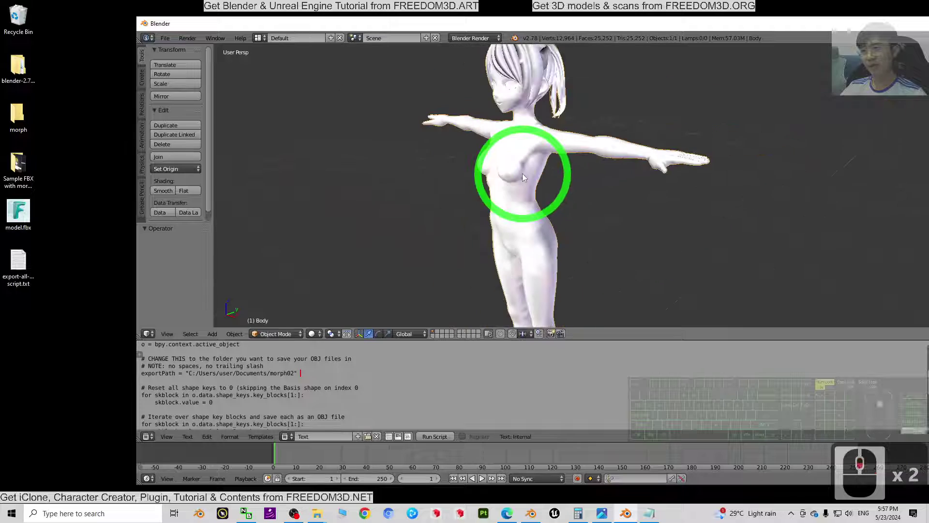
# Step: Select the character's Body mesh in the Blender viewport again
pyautogui.rightClick(529, 143)
pyautogui.scroll(-3, 530, 151)
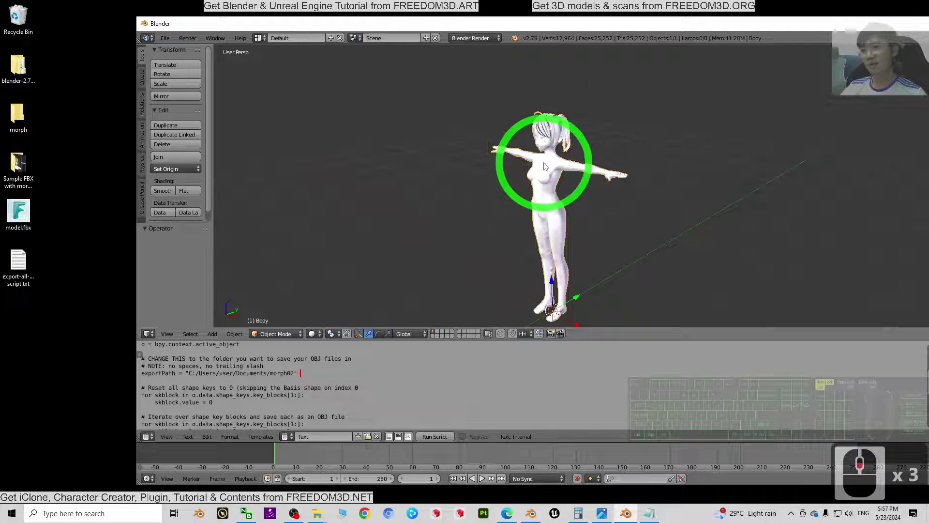
pyautogui.rightClick(529, 151)
pyautogui.rightClick(376, 191)
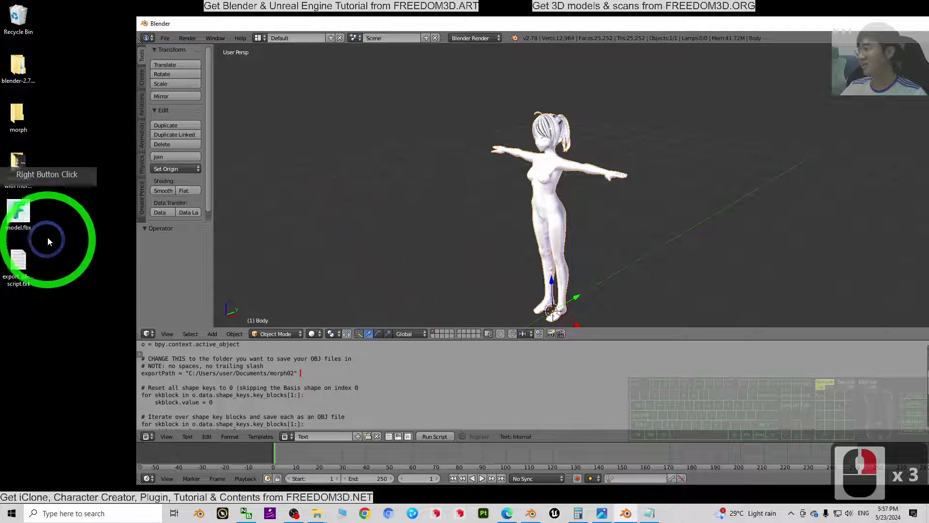
# Step: Copy the path of the desktop's morph folder and replace the script's exportPath value with C:\Users\user\Desktop\morph
pyautogui.doubleClick(19, 127)
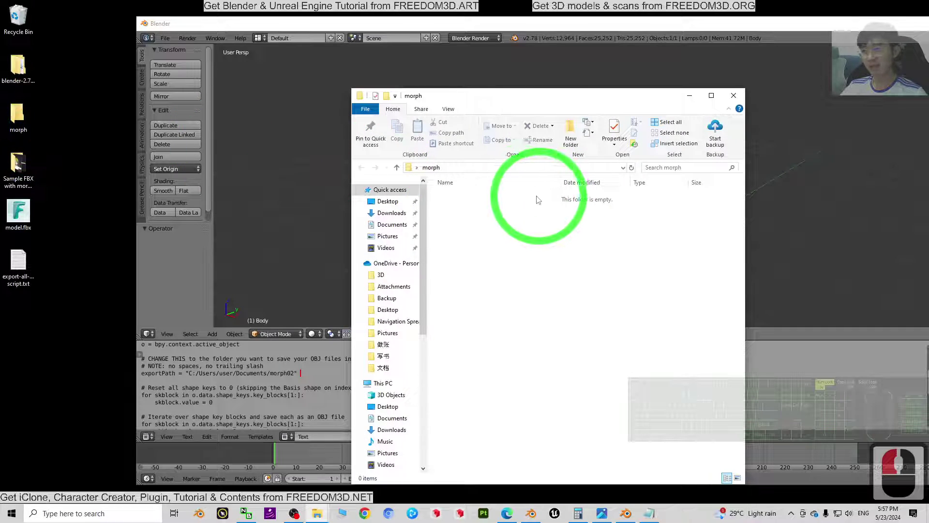
pyautogui.click(468, 166)
pyautogui.hotkey('ctrl', 'c')
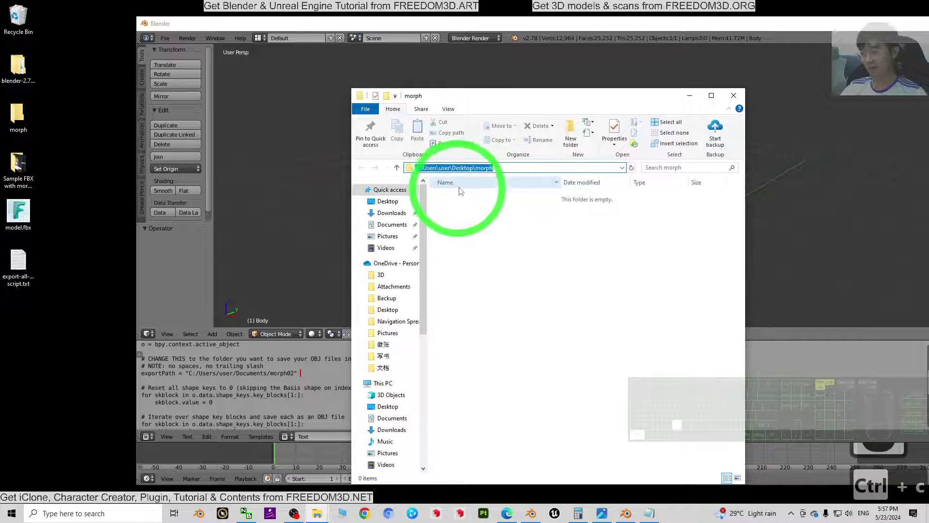
pyautogui.click(733, 95)
pyautogui.click(209, 380)
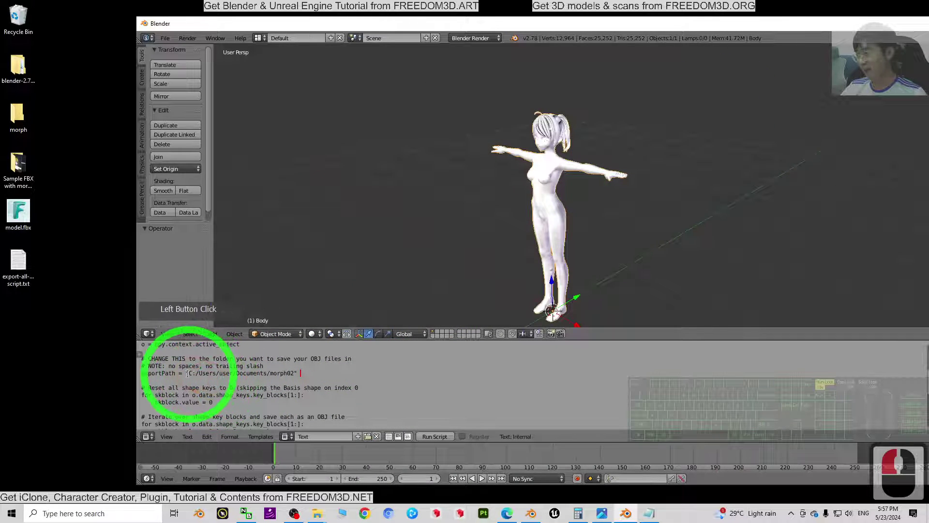
pyautogui.moveTo(189, 372); pyautogui.dragTo(294, 372)
pyautogui.hotkey('ctrl', 'v')
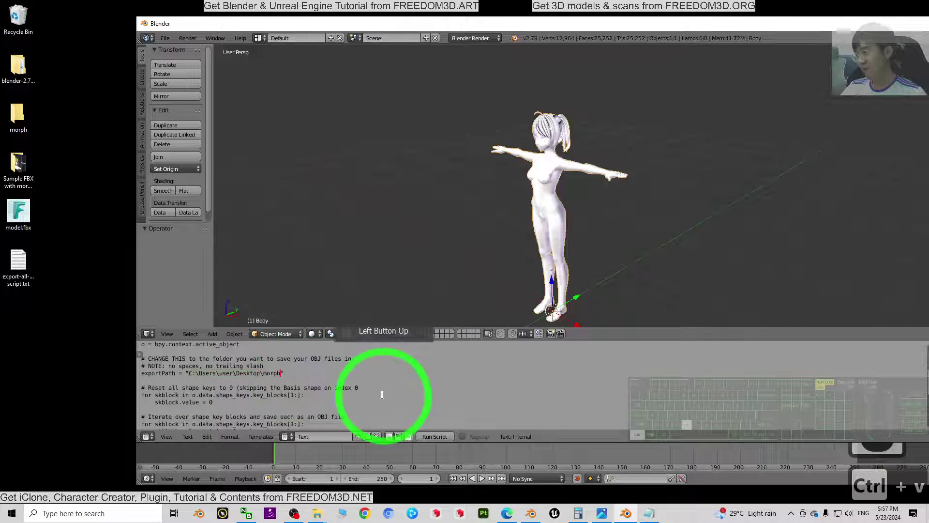
# Step: Replace every backslash in the script's export path with a forward slash, giving C:/Users/user/Desktop/morph
pyautogui.click(198, 372)
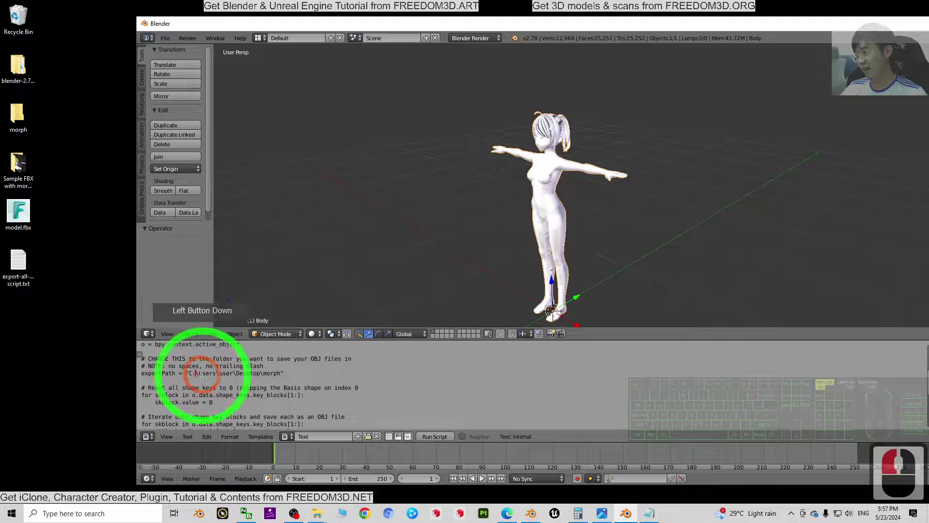
pyautogui.press('BackSpace')
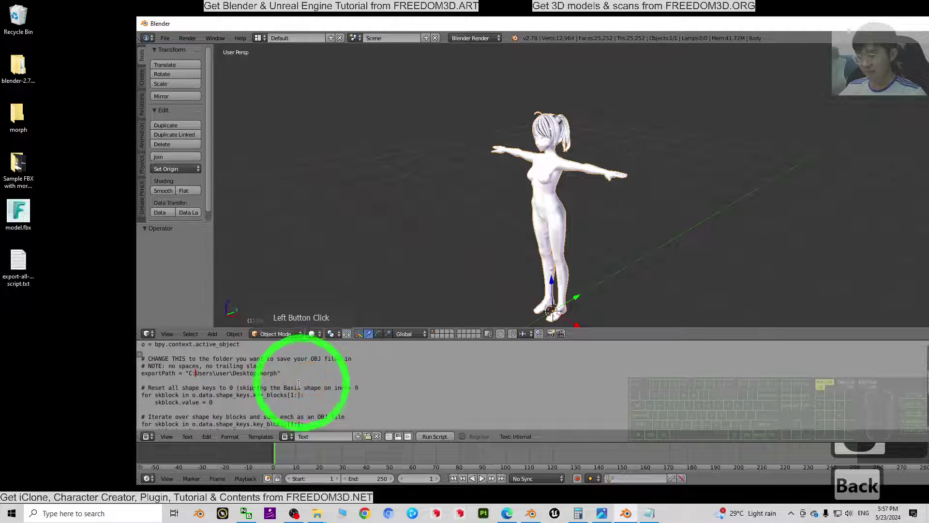
pyautogui.write('/')
pyautogui.click(219, 373)
pyautogui.press('BackSpace')
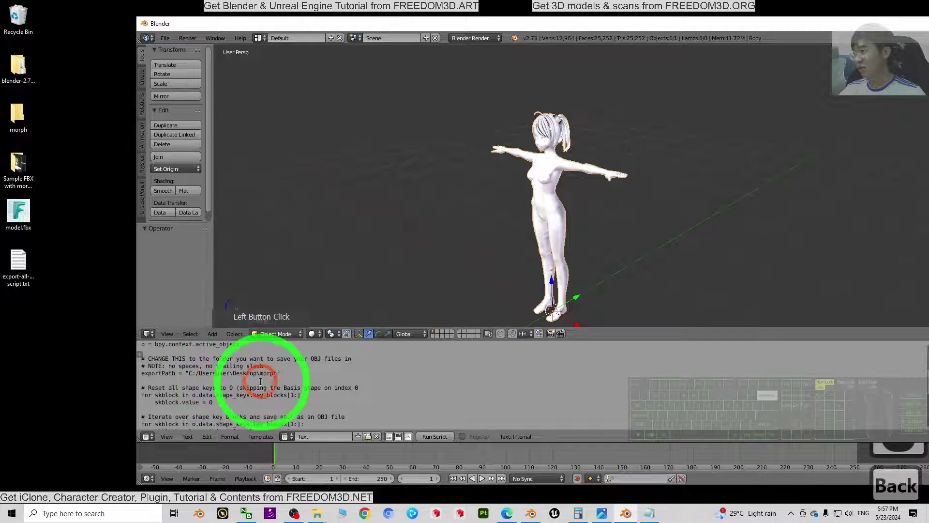
pyautogui.write('/')
pyautogui.click(236, 373)
pyautogui.press('BackSpace')
pyautogui.write('/')
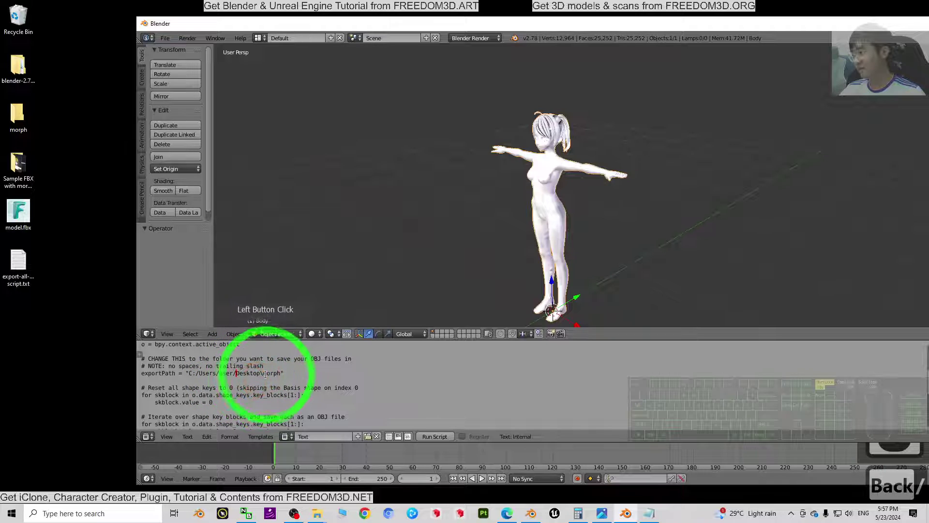
pyautogui.click(263, 373)
pyautogui.press('BackSpace')
pyautogui.write('/')
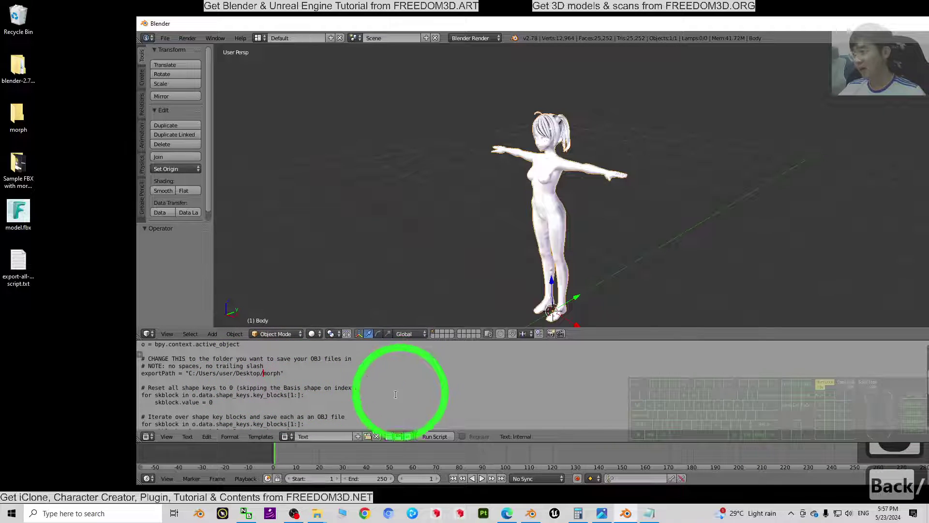
# Step: Run the export script and check the desktop's morph folder for exported files
pyautogui.click(435, 437)
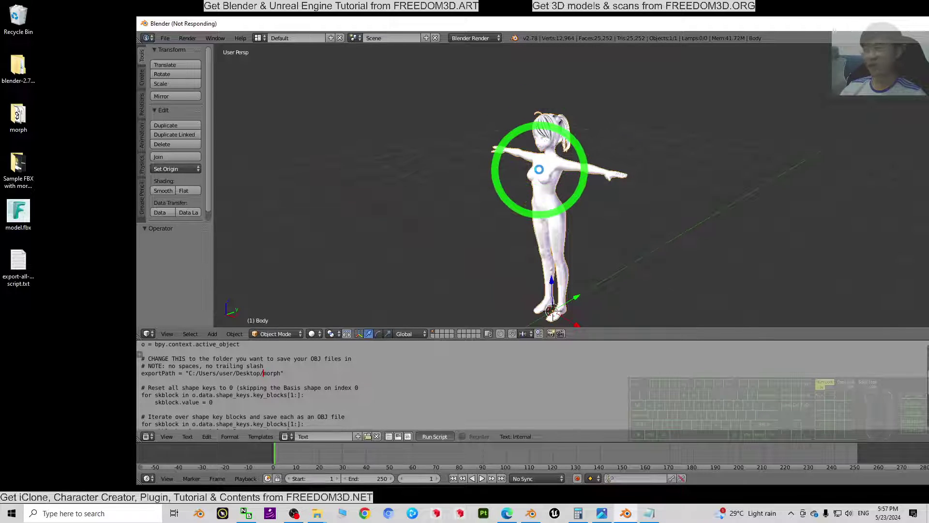
pyautogui.doubleClick(19, 116)
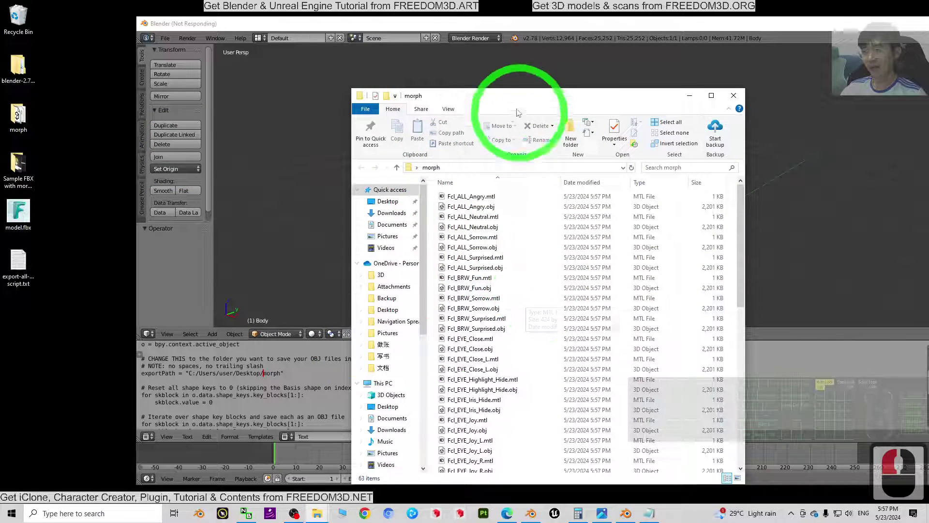
pyautogui.click(435, 54)
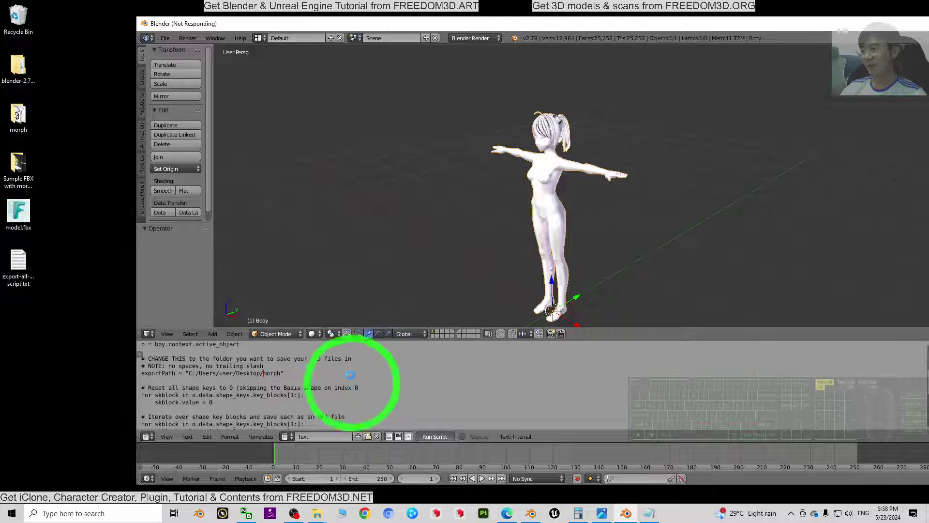
# Step: Reopen the desktop's morph folder, look through the exported files and sort them by type
pyautogui.doubleClick(18, 115)
pyautogui.click(588, 246)
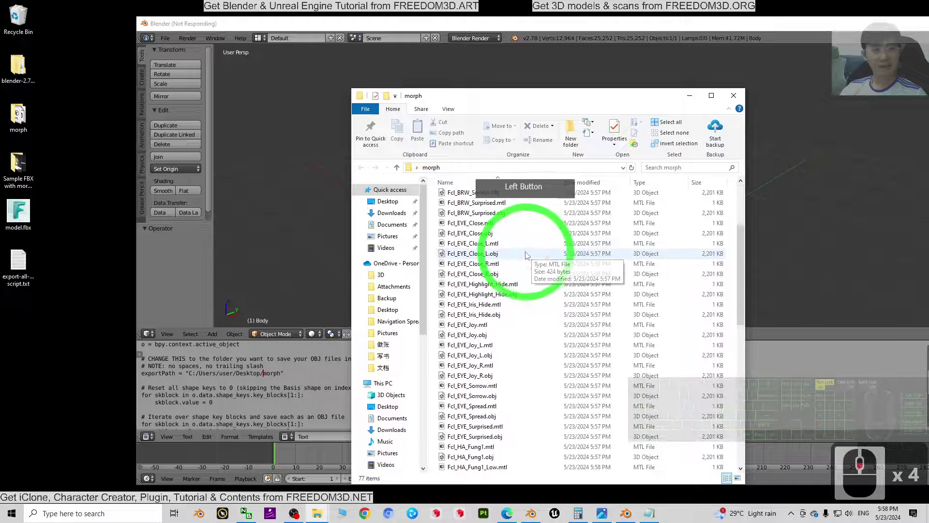
pyautogui.scroll(8, 527, 256)
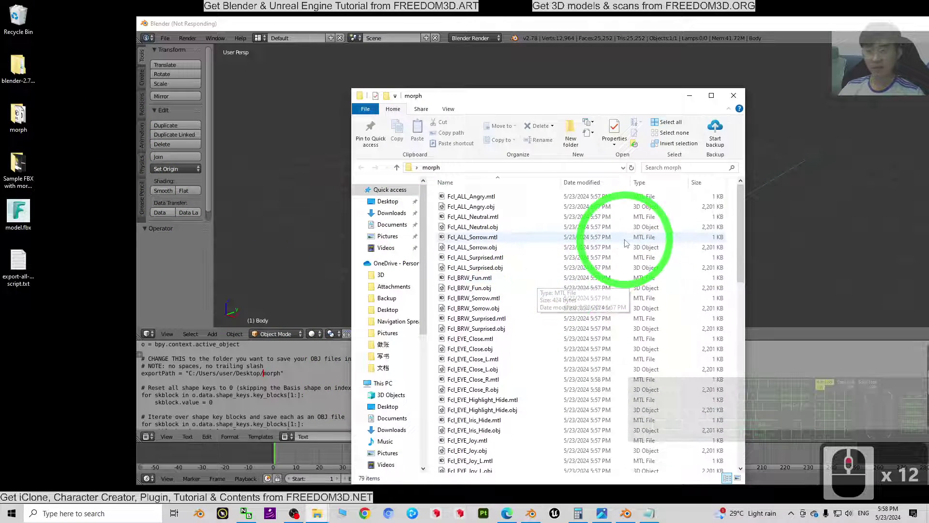
pyautogui.click(648, 182)
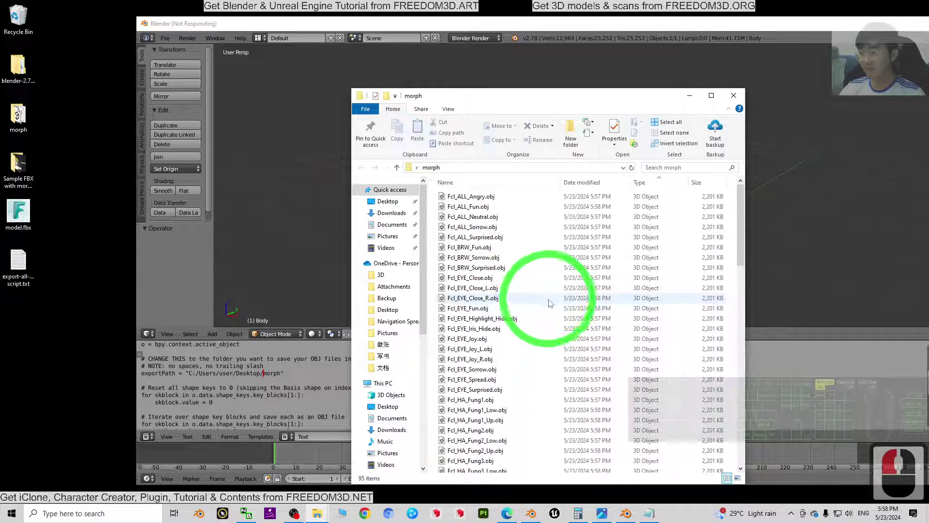
# Step: Compare the cover01.jpg picture with the model in Blender 2.78, maximizing that Blender window and then minimizing it
pyautogui.click(601, 509)
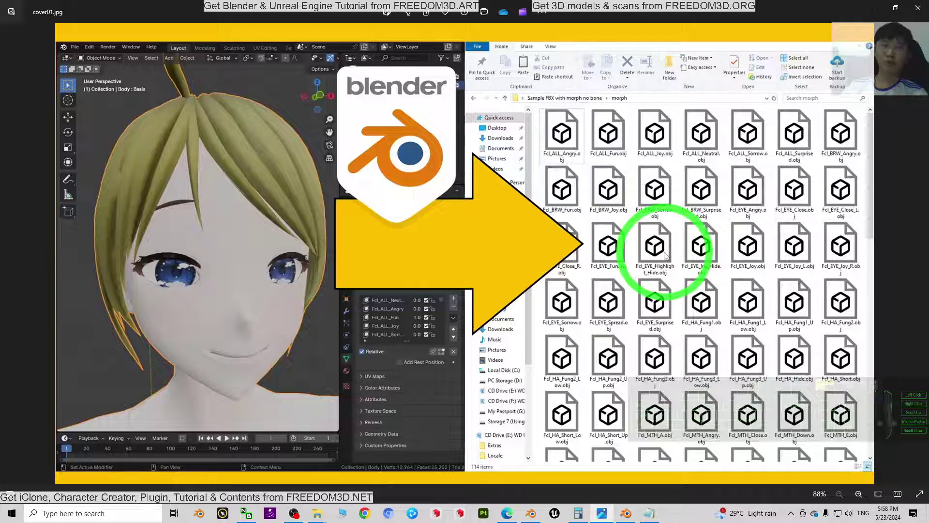
pyautogui.click(625, 513)
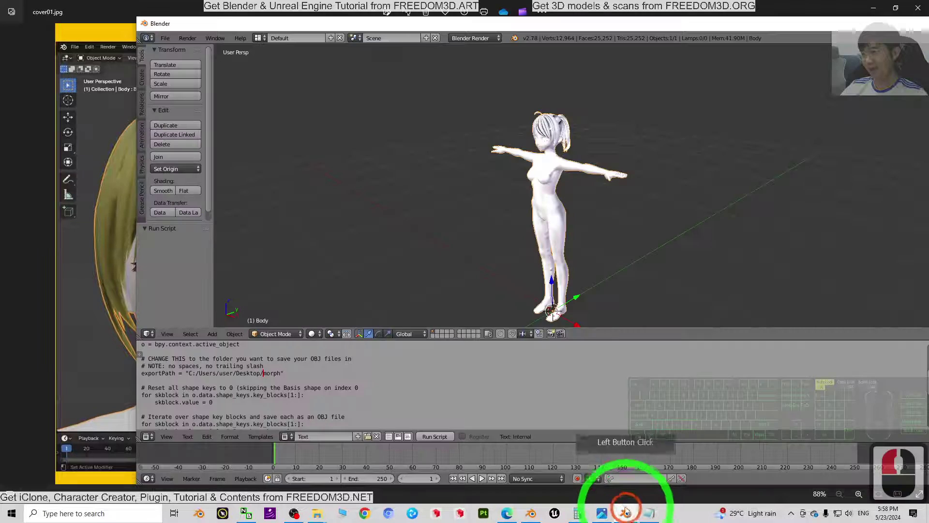
pyautogui.doubleClick(881, 25)
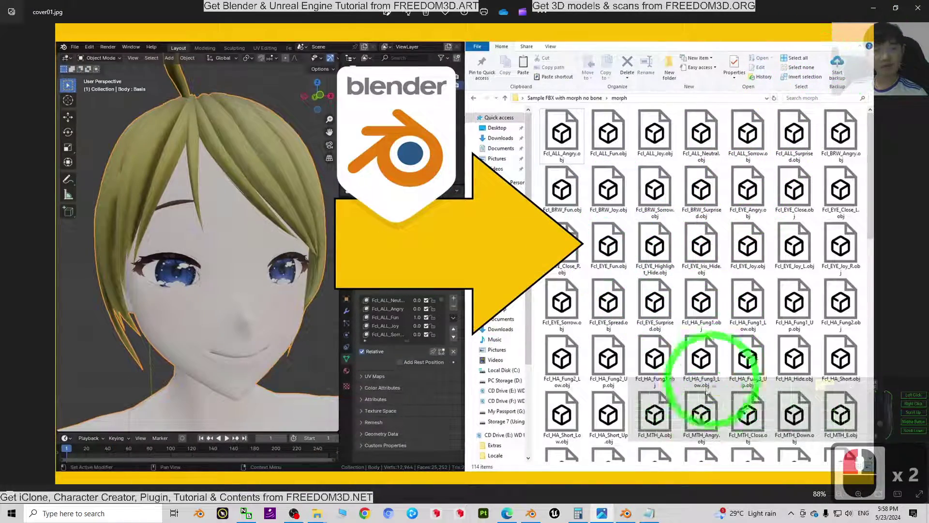
pyautogui.click(626, 513)
pyautogui.scroll(3, 464, 309)
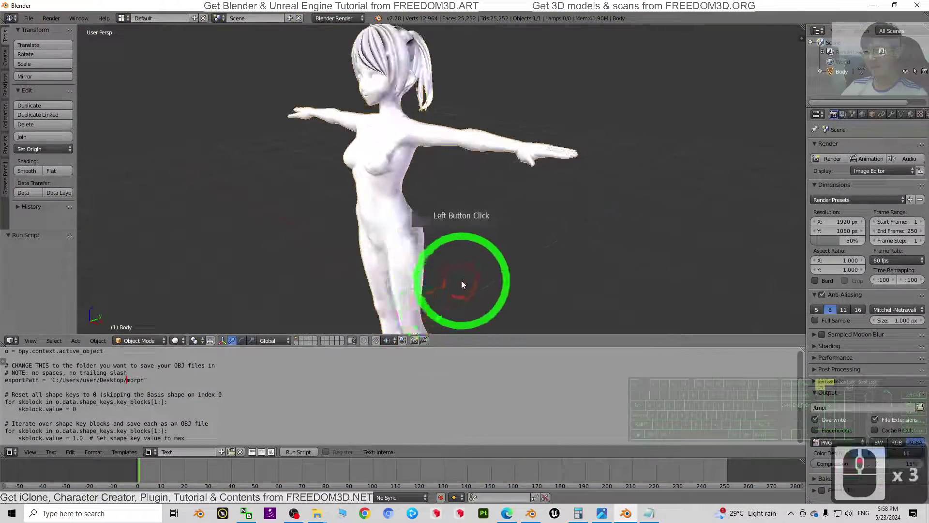
pyautogui.scroll(-2, 461, 280)
pyautogui.click(872, 6)
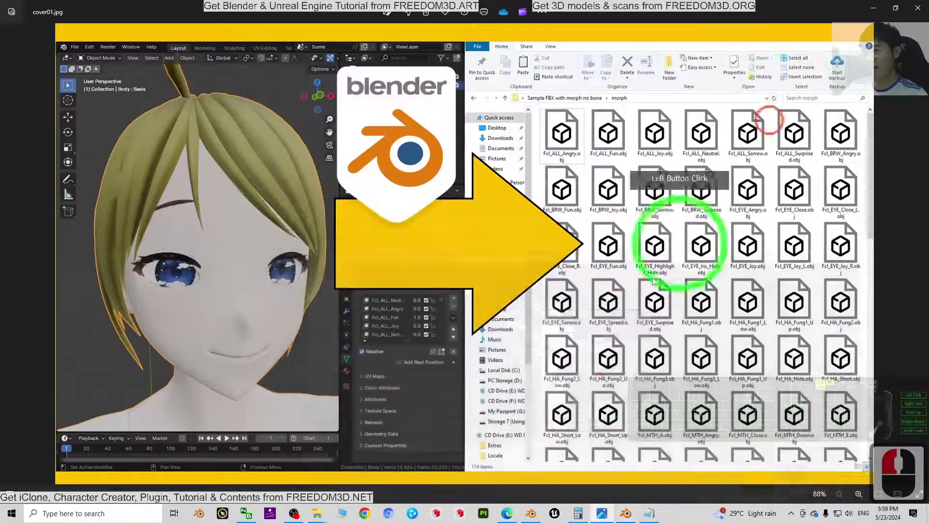
# Step: Switch to Blender 4.1, browse the Body mesh's shape keys and try out the Fcl_ALL_Angry value
pyautogui.click(532, 514)
pyautogui.click(572, 305)
pyautogui.click(685, 321)
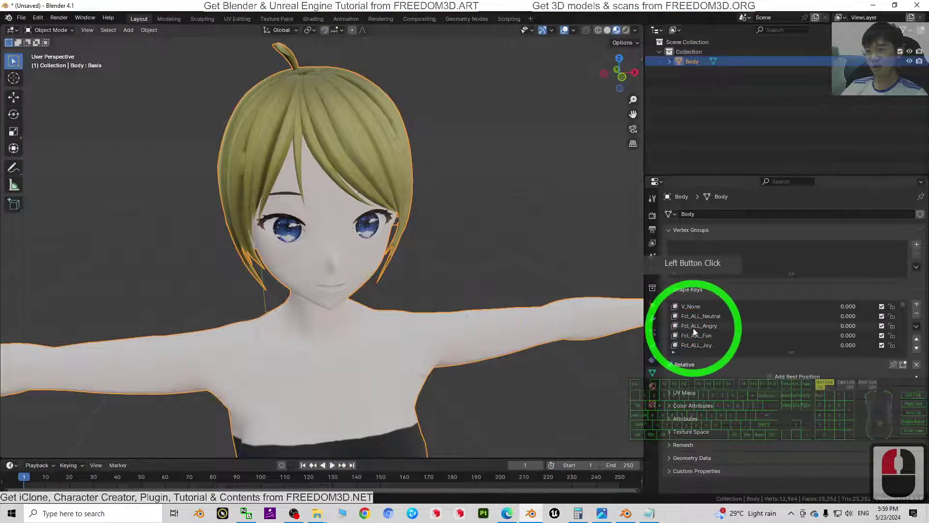
pyautogui.scroll(4, 427, 252)
pyautogui.scroll(-4, 428, 251)
pyautogui.scroll(1, 725, 323)
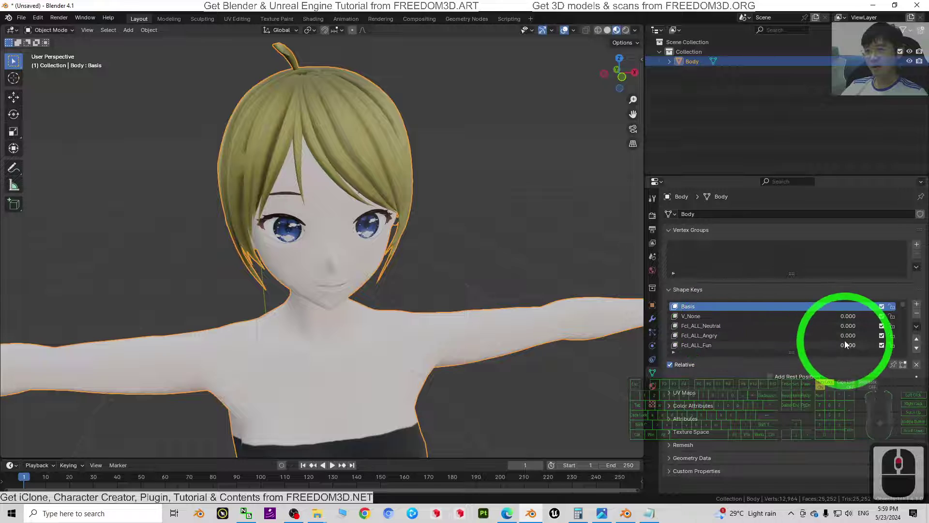
pyautogui.moveTo(844, 338); pyautogui.dragTo(746, 344)
pyautogui.scroll(-1, 831, 341)
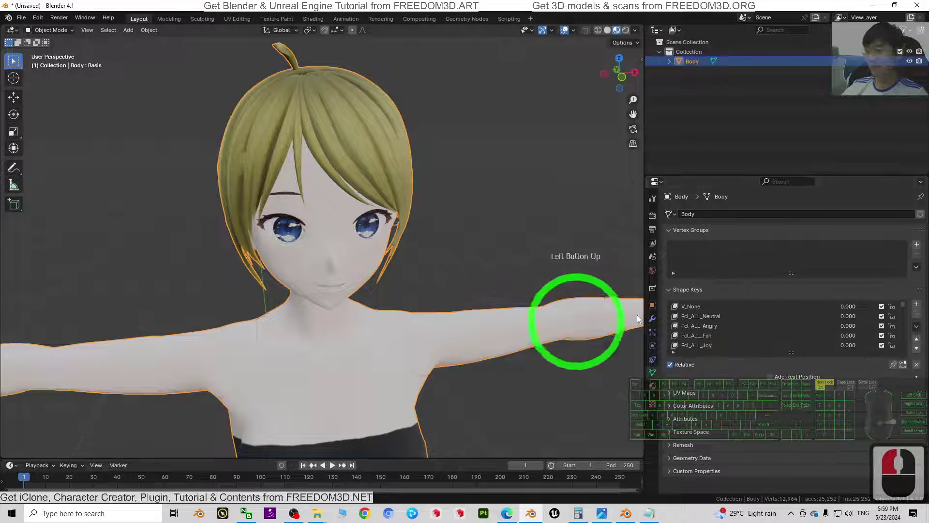